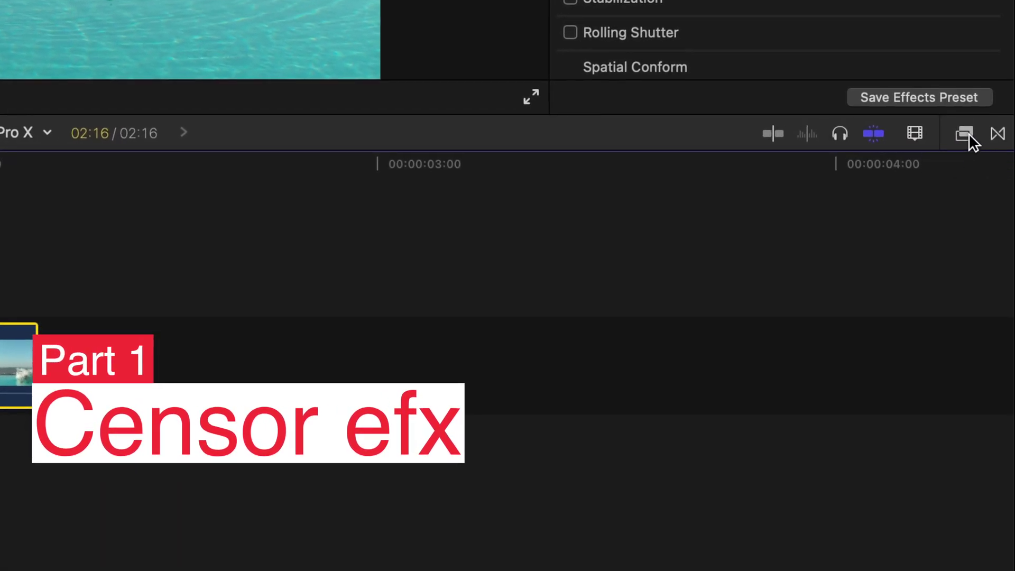
# - Drag the Censor effect from Video > Stylize onto the pool clip in the timeline
pyautogui.click(966, 135)
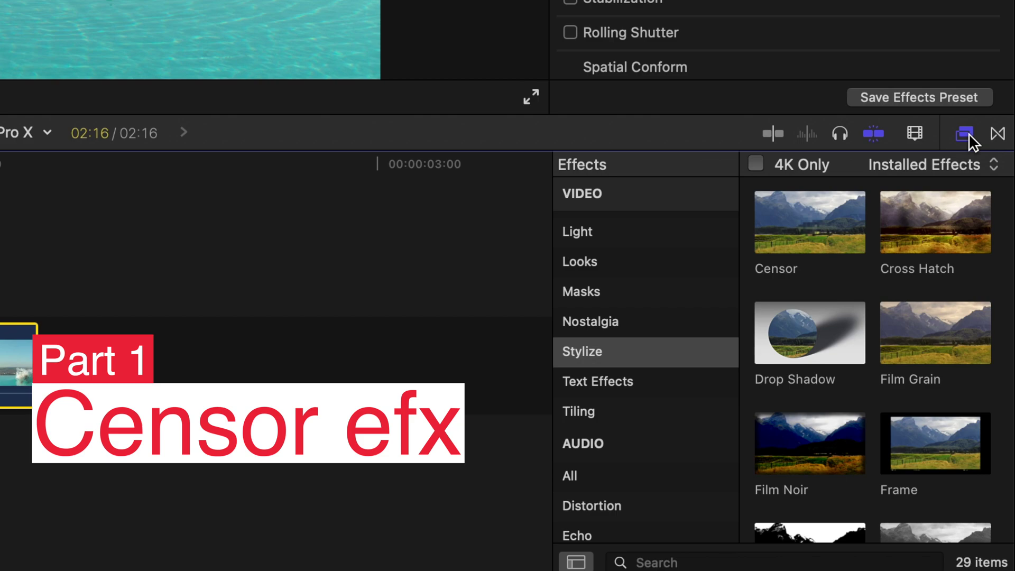
pyautogui.click(583, 353)
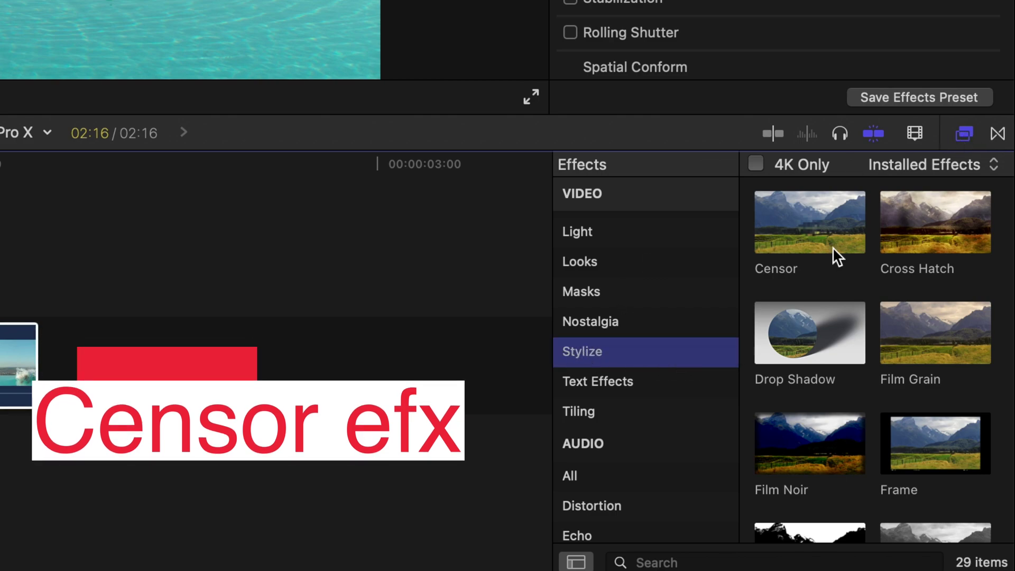
pyautogui.click(819, 235)
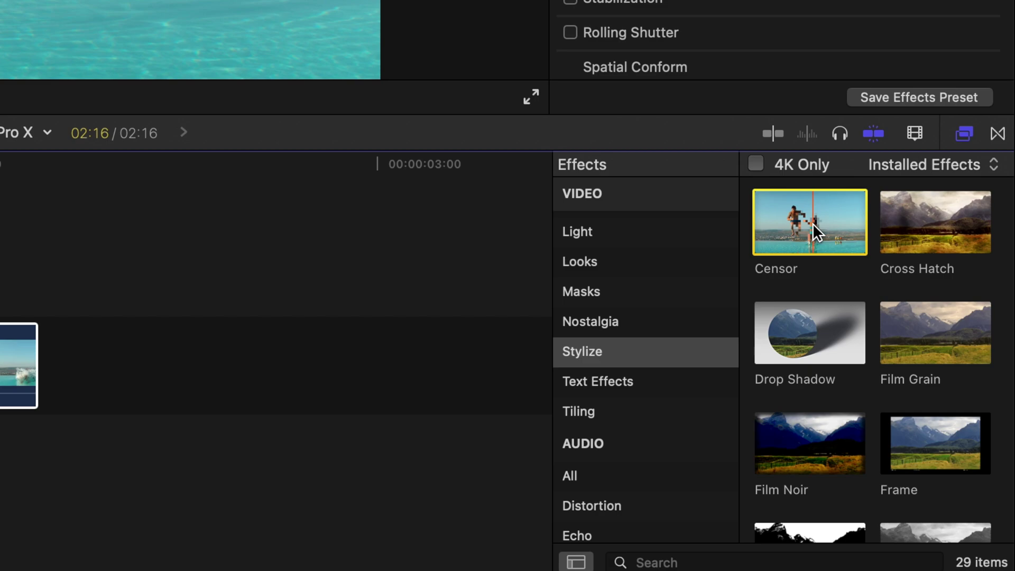
pyautogui.moveTo(813, 223); pyautogui.dragTo(229, 355)
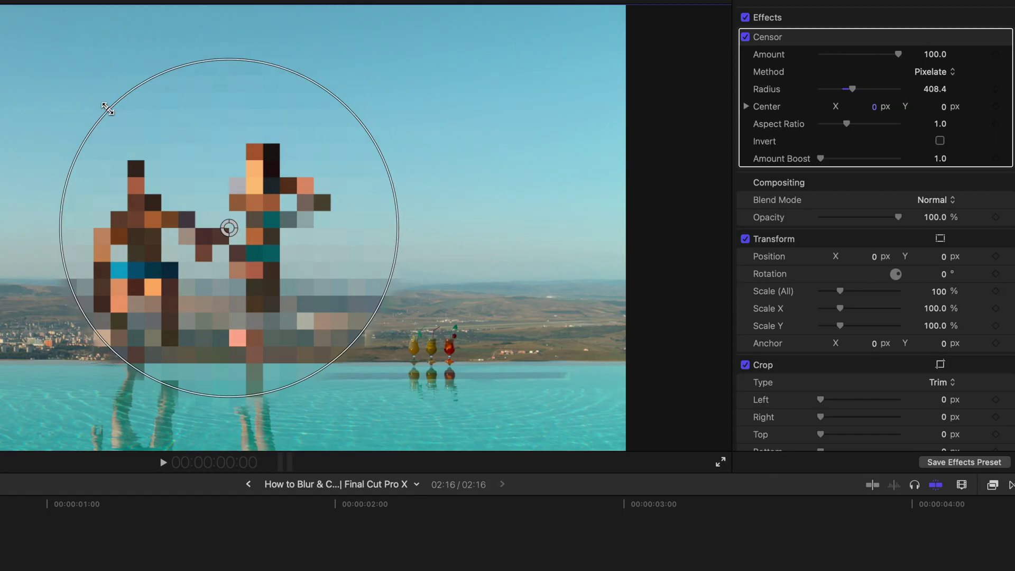
# - Switch the Censor method to Blur, enlarge its circle to radius 467.4, and lower the Amount to about 46
pyautogui.moveTo(108, 108); pyautogui.dragTo(106, 102)
pyautogui.click(932, 73)
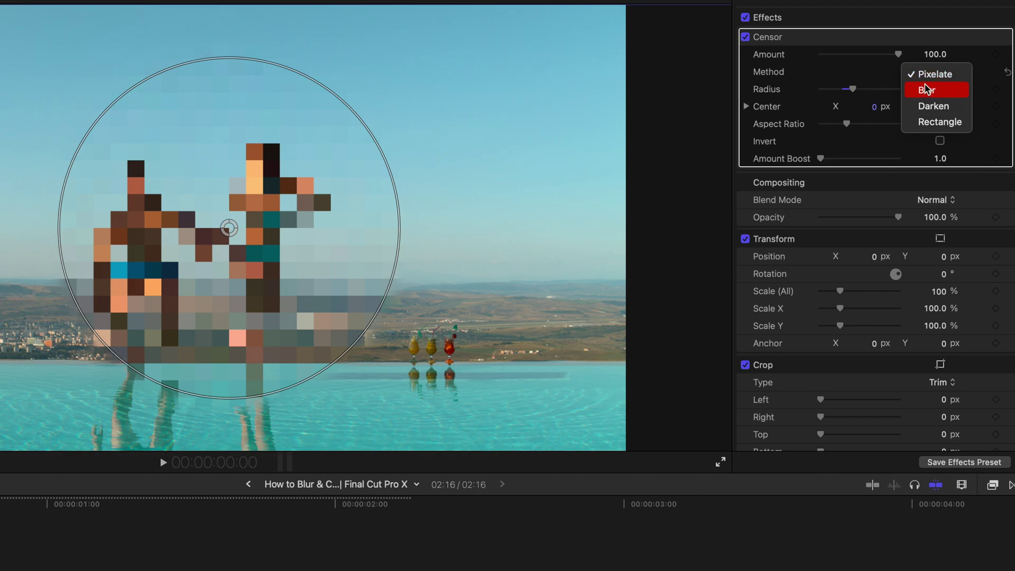
pyautogui.click(926, 91)
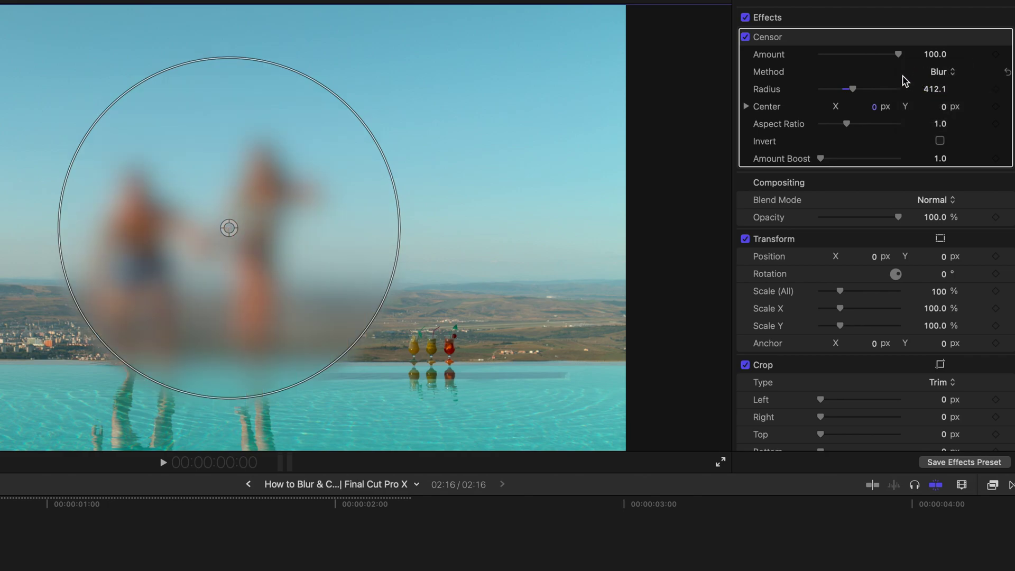
pyautogui.moveTo(271, 277); pyautogui.dragTo(389, 335)
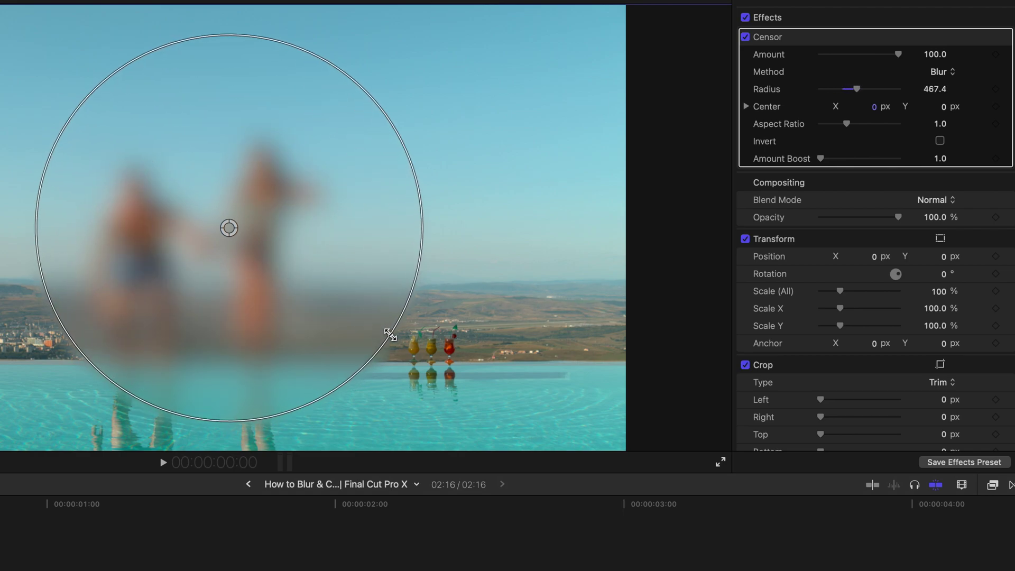
pyautogui.click(861, 54)
pyautogui.moveTo(859, 51); pyautogui.dragTo(964, 72)
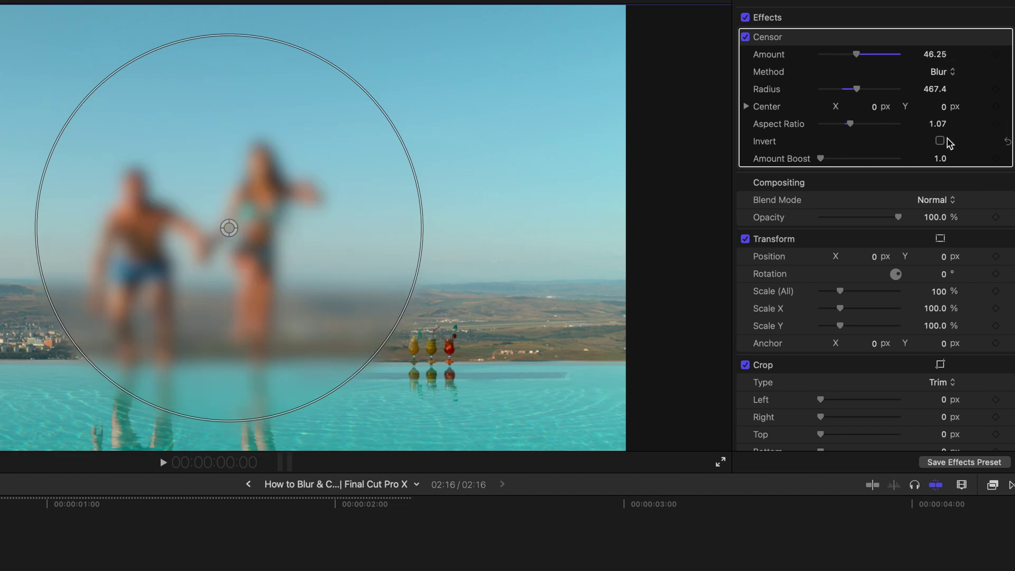
# - Invert the Censor, fit a radius-200.8 sharp circle over the drinks, and set Amount to 100
pyautogui.click(941, 142)
pyautogui.moveTo(421, 215); pyautogui.dragTo(226, 216)
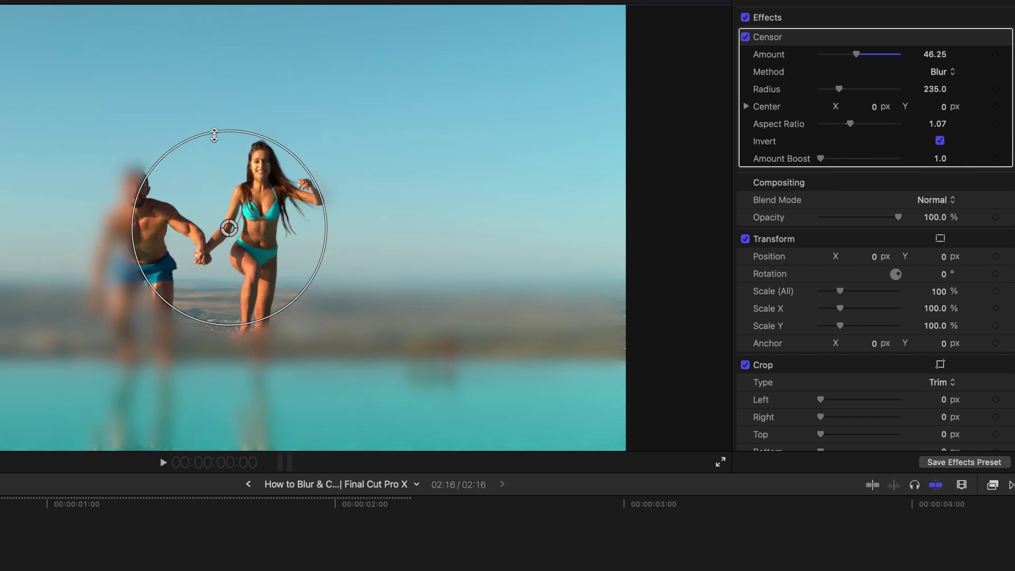
pyautogui.moveTo(211, 134); pyautogui.dragTo(425, 246)
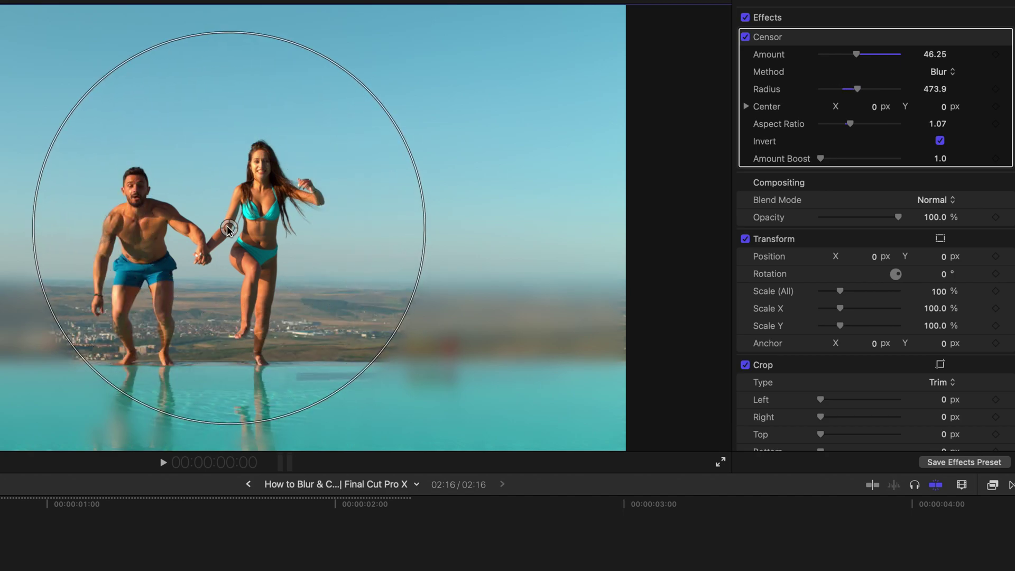
pyautogui.moveTo(234, 239); pyautogui.dragTo(464, 357)
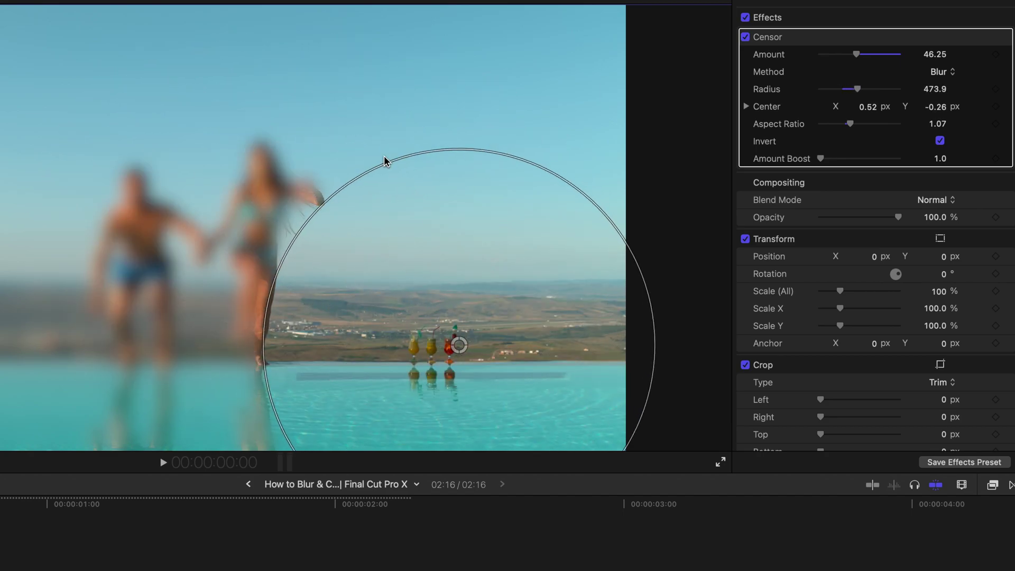
pyautogui.moveTo(386, 165); pyautogui.dragTo(424, 271)
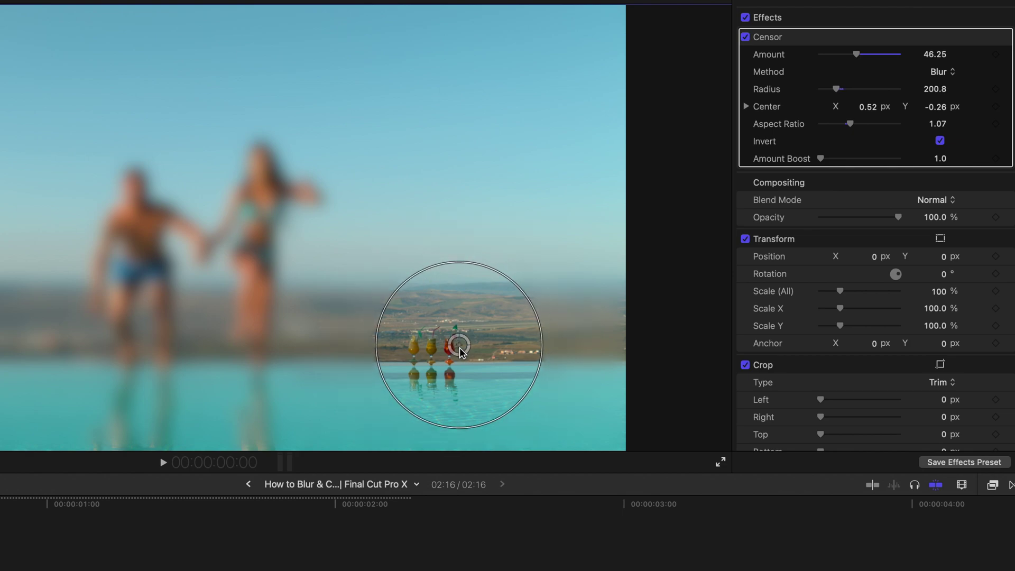
pyautogui.moveTo(455, 344); pyautogui.dragTo(443, 342)
pyautogui.moveTo(857, 54); pyautogui.dragTo(991, 61)
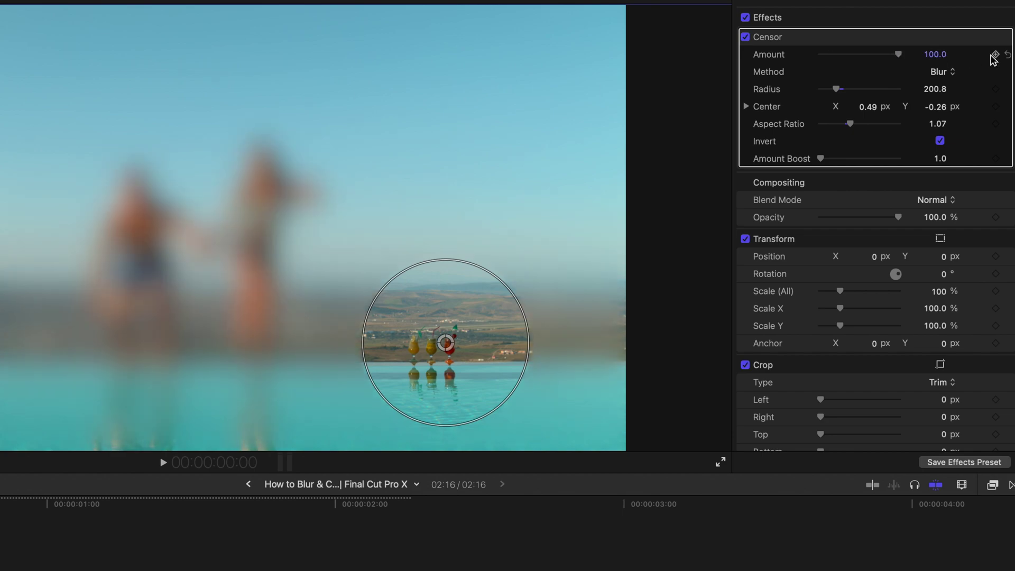
# - Switch the Censor method to Darken and nudge the clear circle over the drinks
pyautogui.click(944, 72)
pyautogui.click(944, 91)
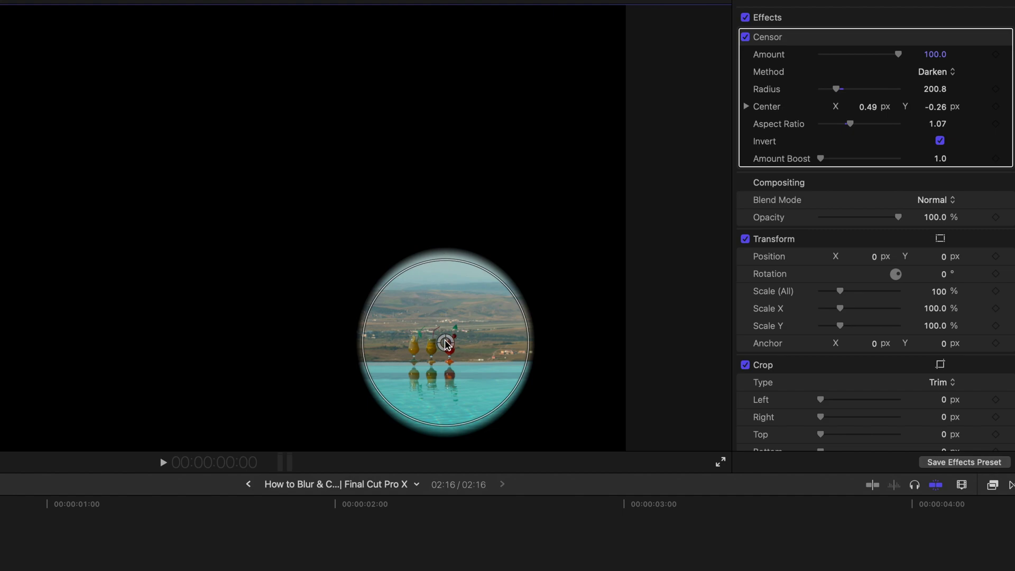
pyautogui.moveTo(446, 343); pyautogui.dragTo(440, 337)
# - Change the Censor shape to Rectangle and fit it as a wide strip (Aspect Ratio 2.0) around the drinks
pyautogui.click(933, 72)
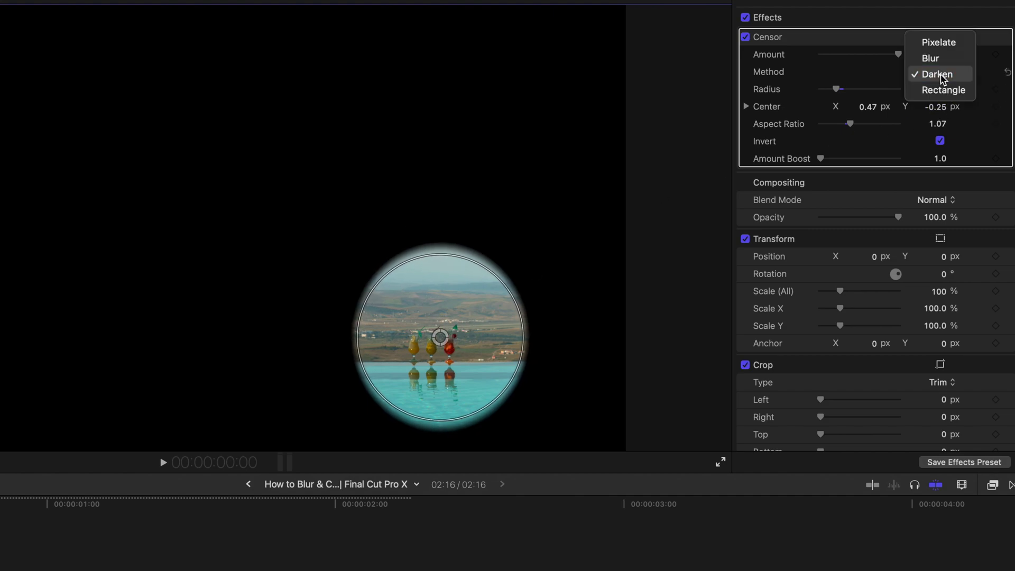
pyautogui.click(939, 87)
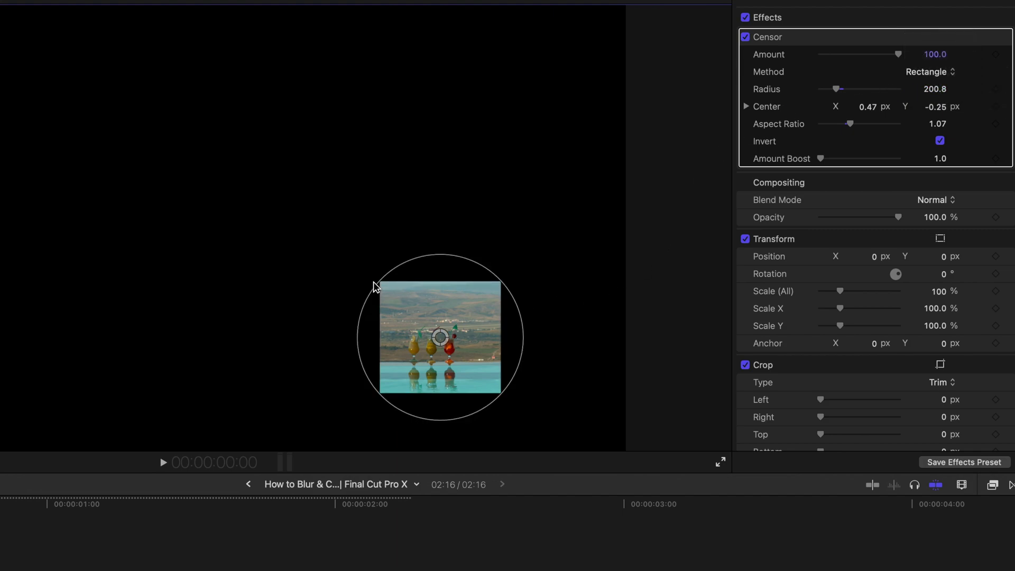
pyautogui.moveTo(377, 285); pyautogui.dragTo(439, 253)
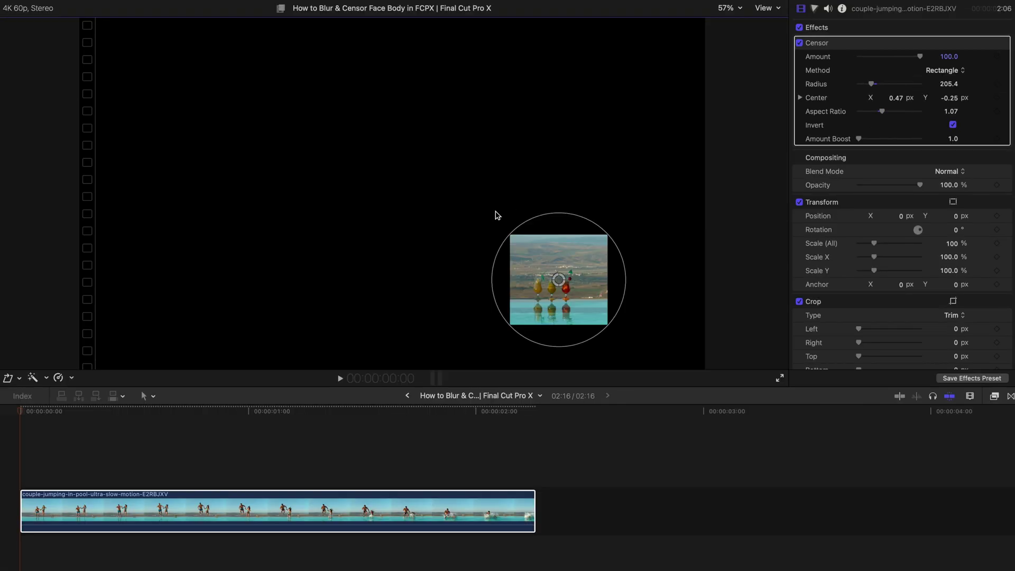
pyautogui.moveTo(510, 235); pyautogui.dragTo(543, 241)
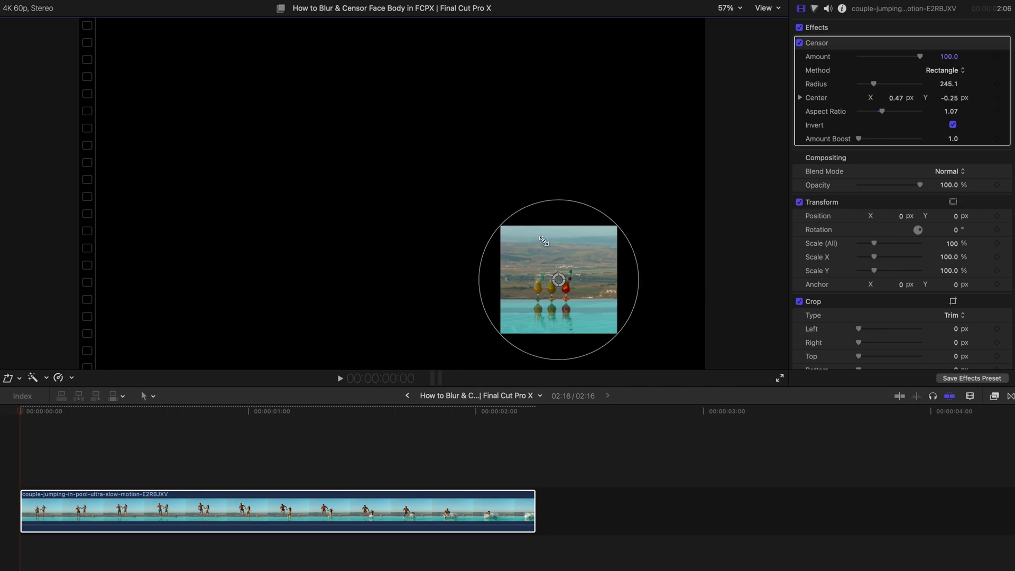
pyautogui.moveTo(559, 279); pyautogui.dragTo(551, 270)
pyautogui.moveTo(883, 112); pyautogui.dragTo(923, 116)
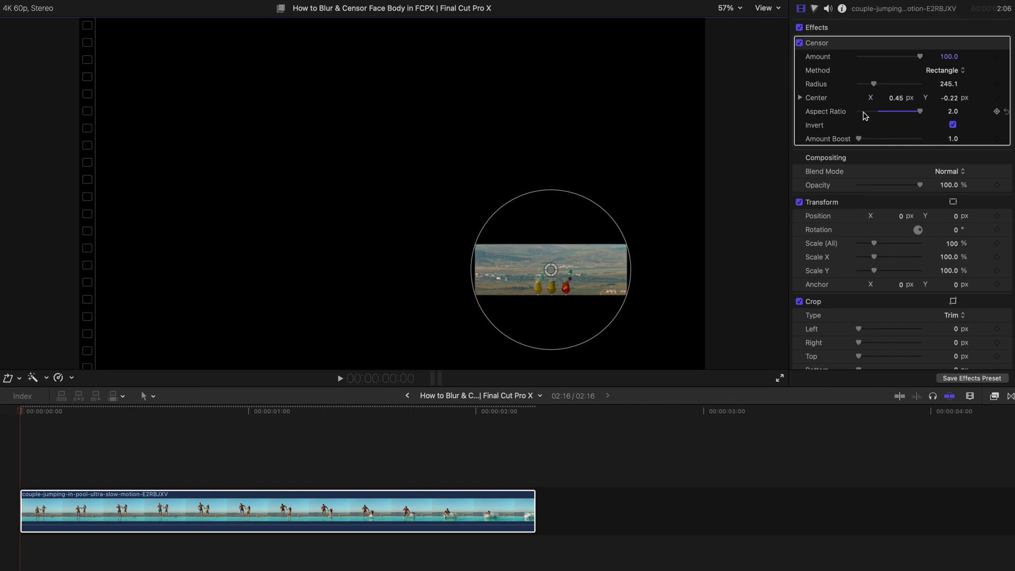
pyautogui.moveTo(494, 216); pyautogui.dragTo(501, 225)
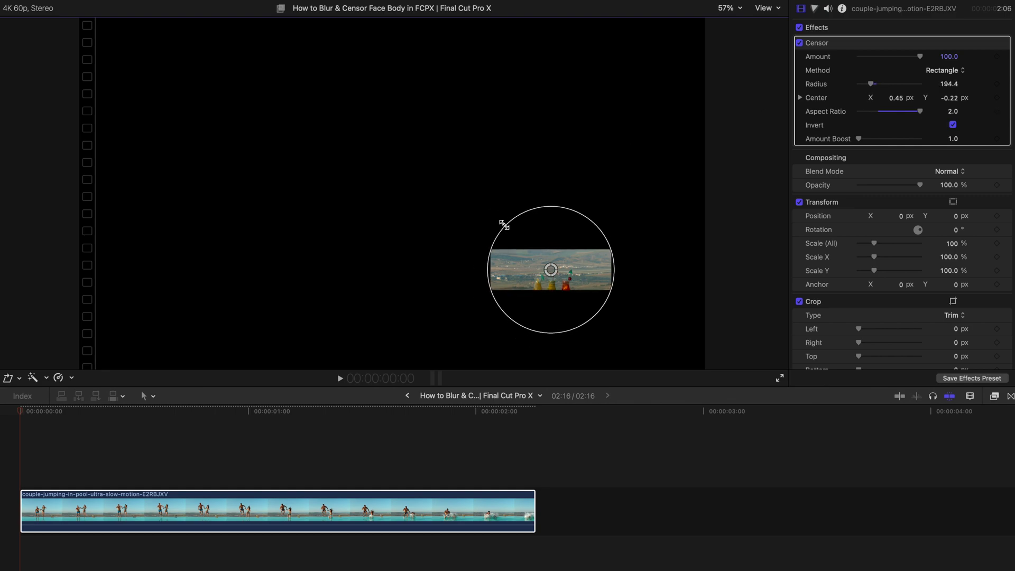
pyautogui.moveTo(551, 269); pyautogui.dragTo(550, 286)
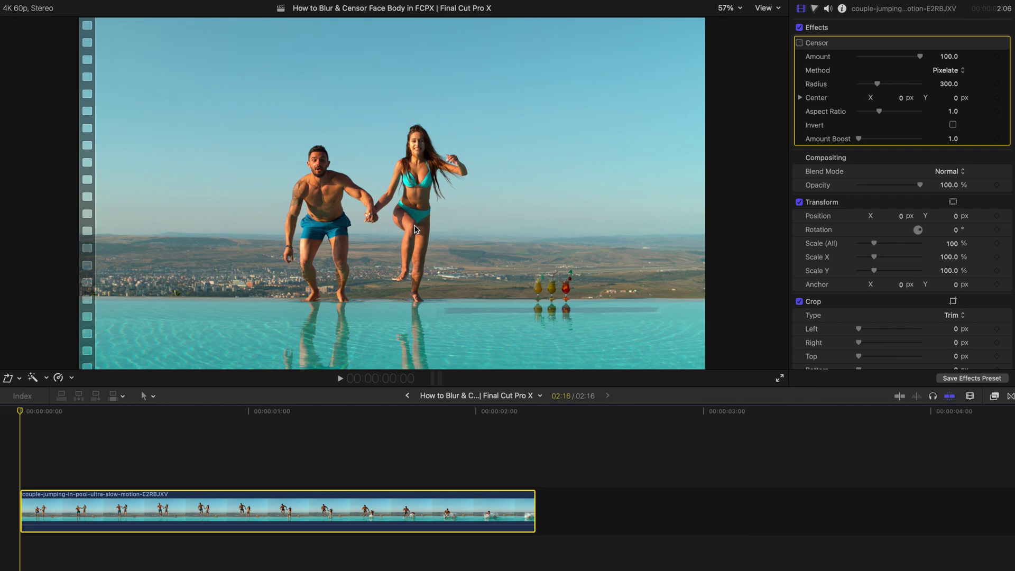
# - Play the clip, zoom the viewer to 100% framing the couple, and re-enable the Censor effect
pyautogui.press('space')
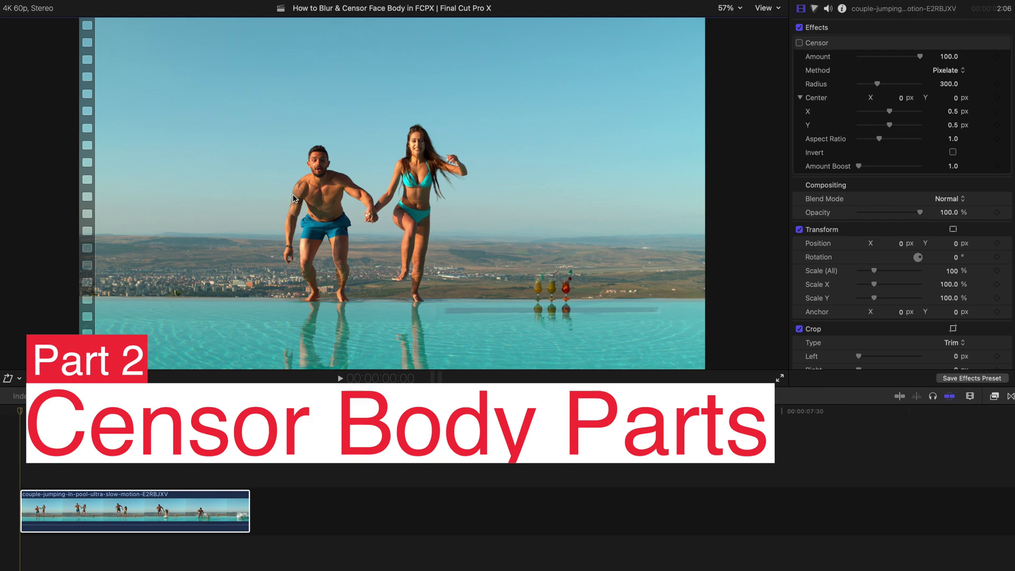
pyautogui.click(736, 9)
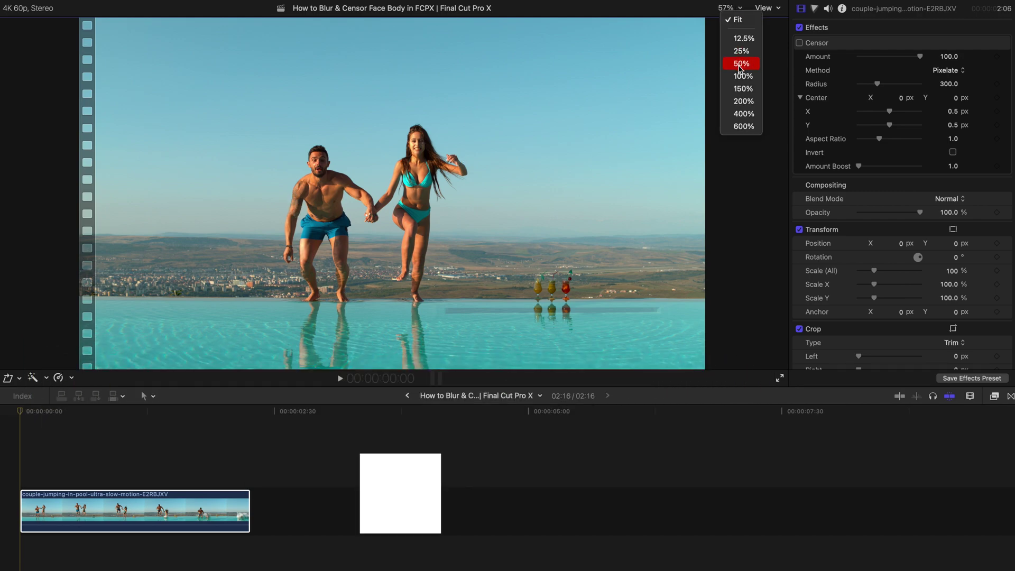
pyautogui.click(743, 77)
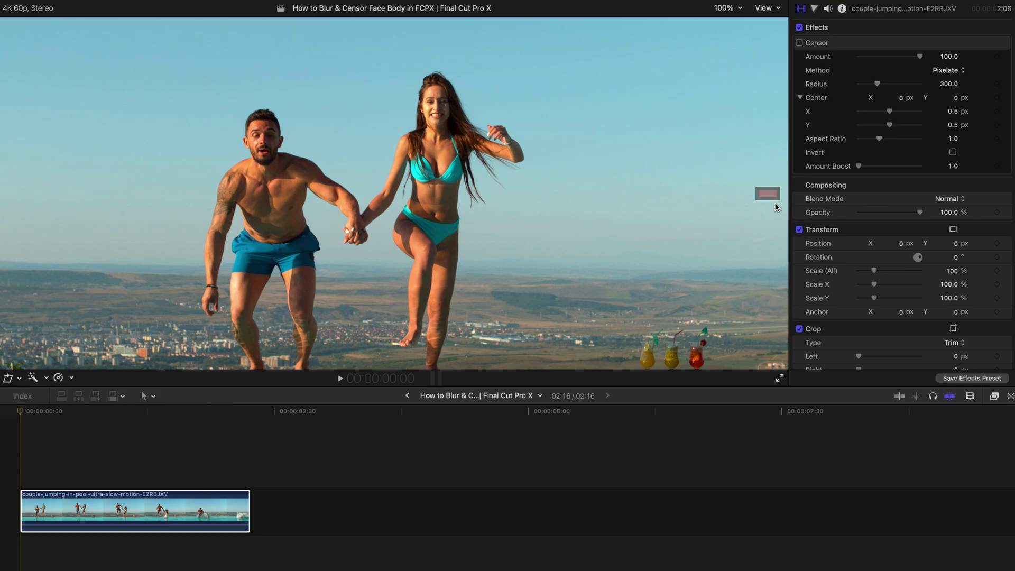
pyautogui.moveTo(770, 195); pyautogui.dragTo(757, 197)
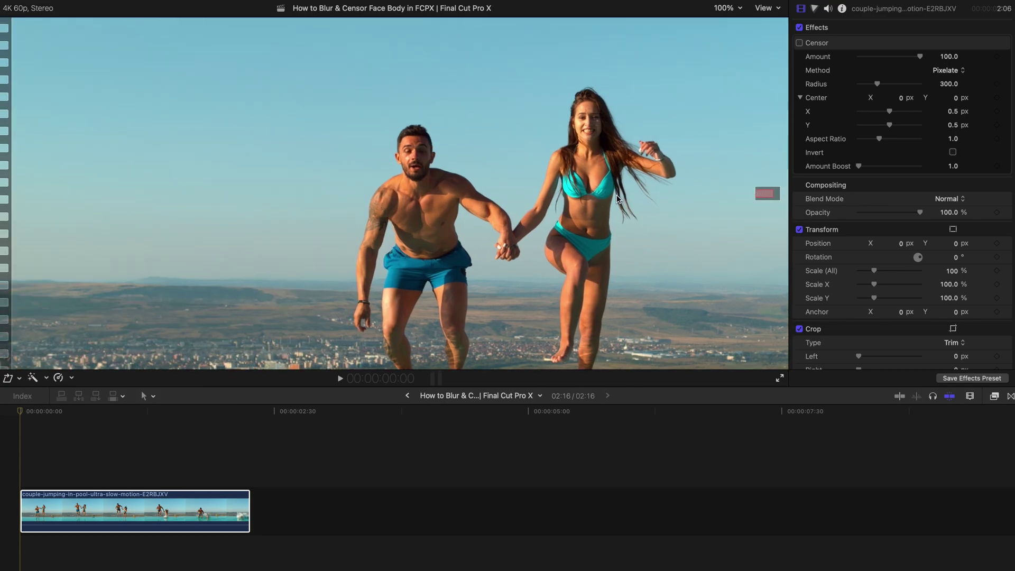
pyautogui.click(799, 42)
pyautogui.click(958, 72)
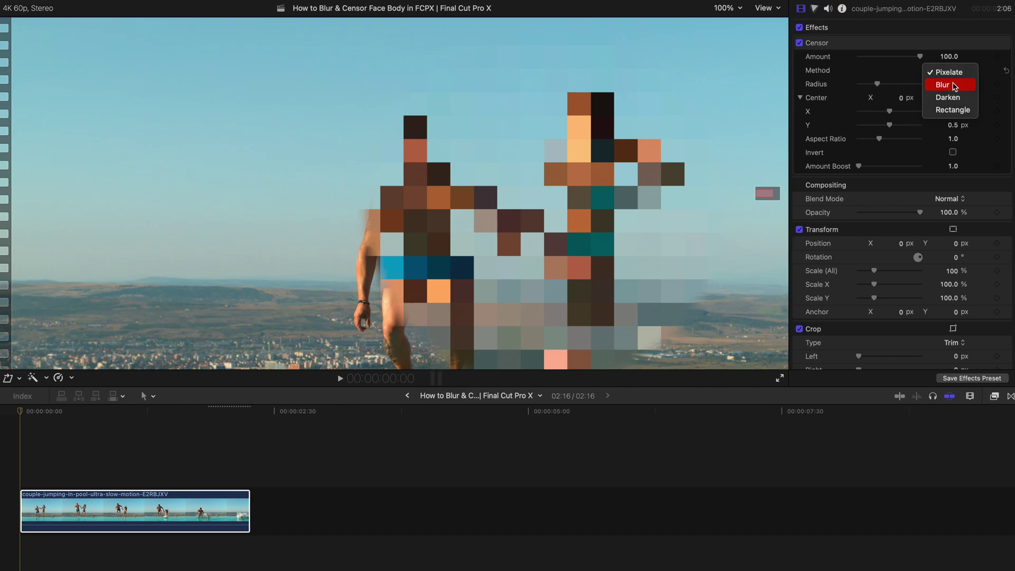
# - Choose Blur as the Censor method, then set Amount to 8.52 and Radius to 257.0
pyautogui.click(955, 85)
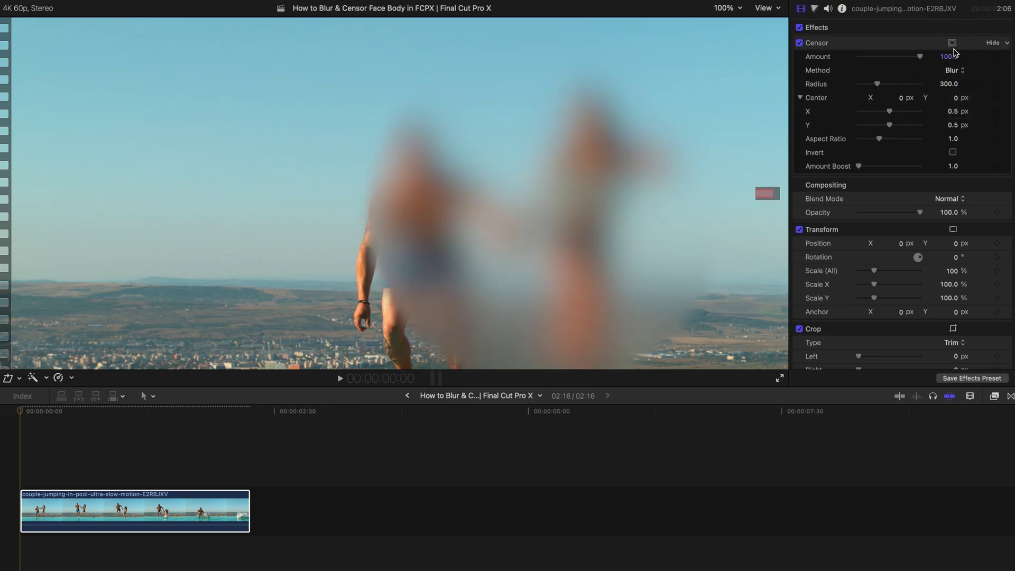
pyautogui.moveTo(890, 60); pyautogui.dragTo(864, 56)
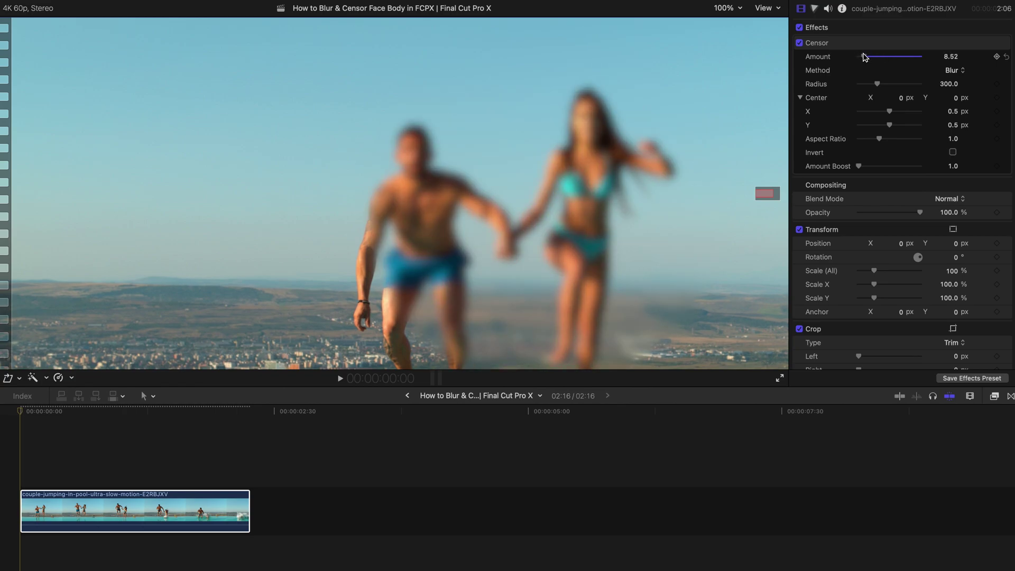
pyautogui.moveTo(877, 84); pyautogui.dragTo(875, 84)
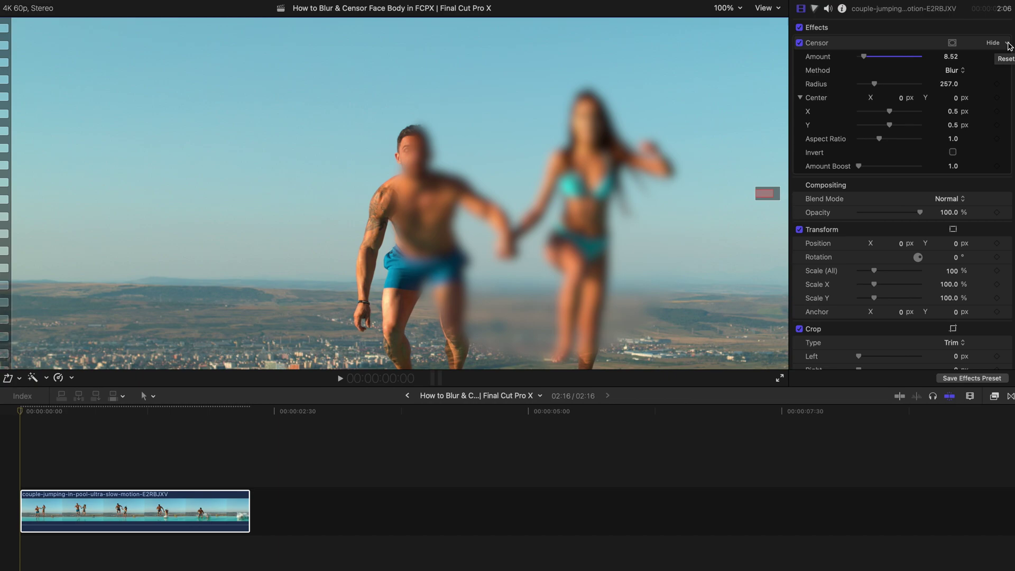
# - Add a shape mask to the Censor, reshape it to a rounded rectangle, and rotate it about 28 degrees
pyautogui.click(1008, 44)
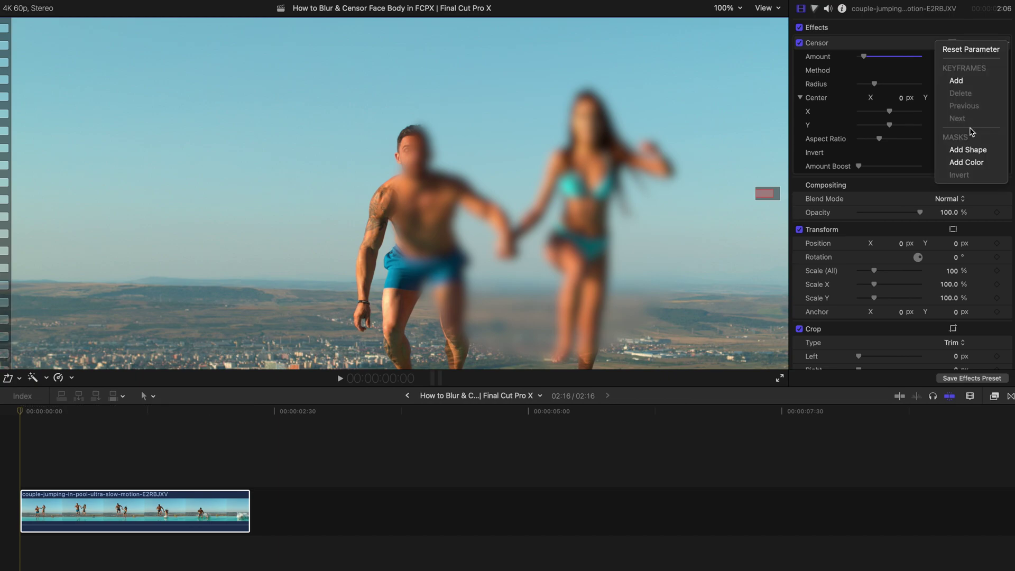
pyautogui.click(968, 150)
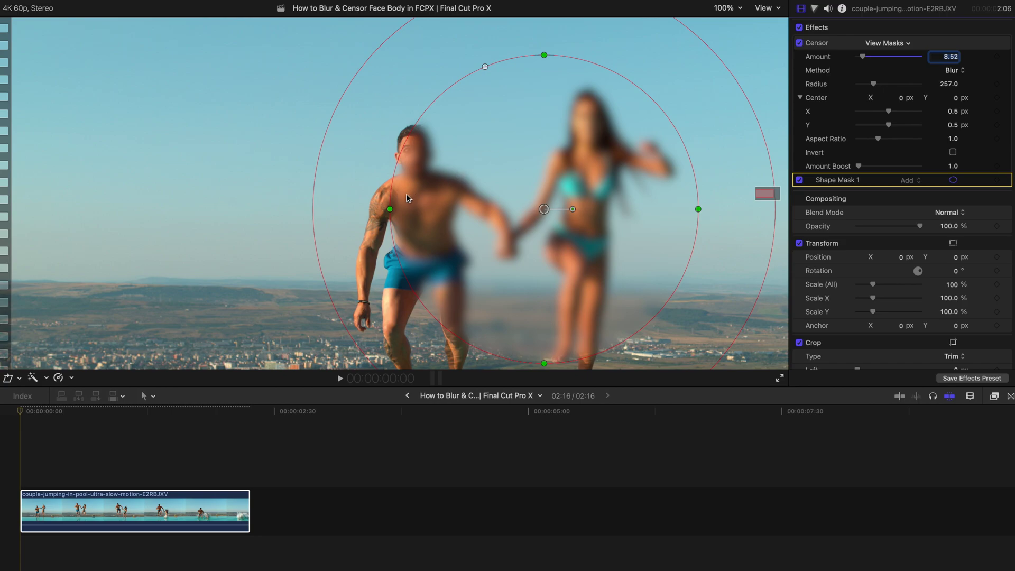
pyautogui.moveTo(485, 67); pyautogui.dragTo(452, 62)
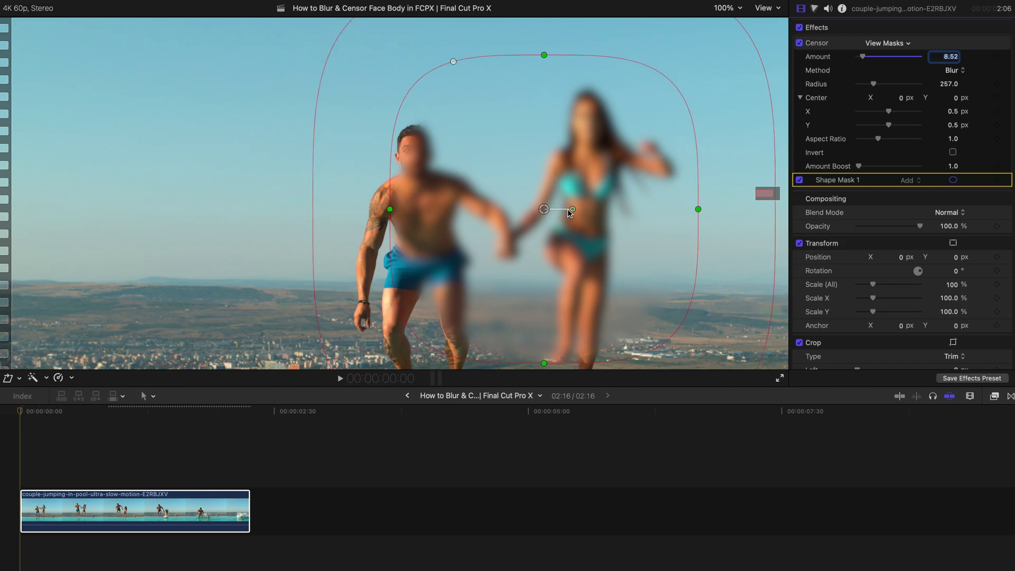
pyautogui.moveTo(569, 213); pyautogui.dragTo(567, 223)
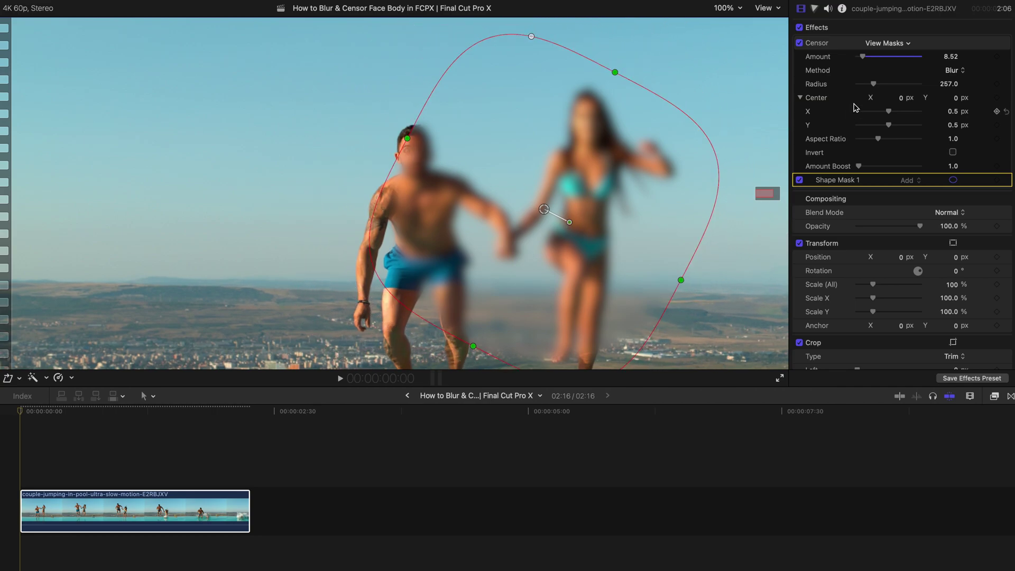
# - Shrink the mask into an oval on the man's shoulder, with Radius 536
pyautogui.moveTo(404, 150); pyautogui.dragTo(480, 176)
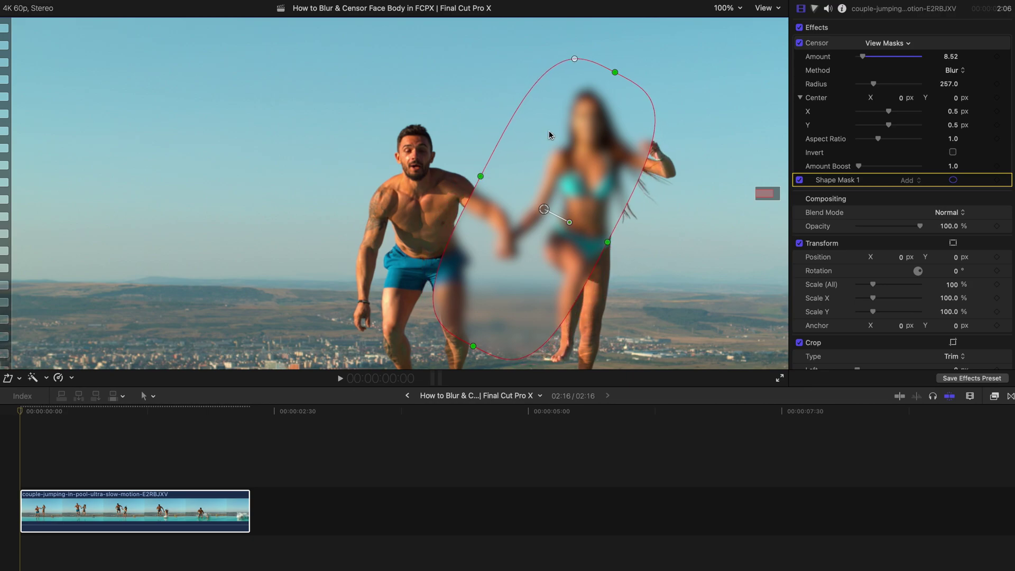
pyautogui.moveTo(615, 72); pyautogui.dragTo(566, 137)
pyautogui.moveTo(524, 206); pyautogui.dragTo(439, 221)
pyautogui.moveTo(874, 84); pyautogui.dragTo(863, 112)
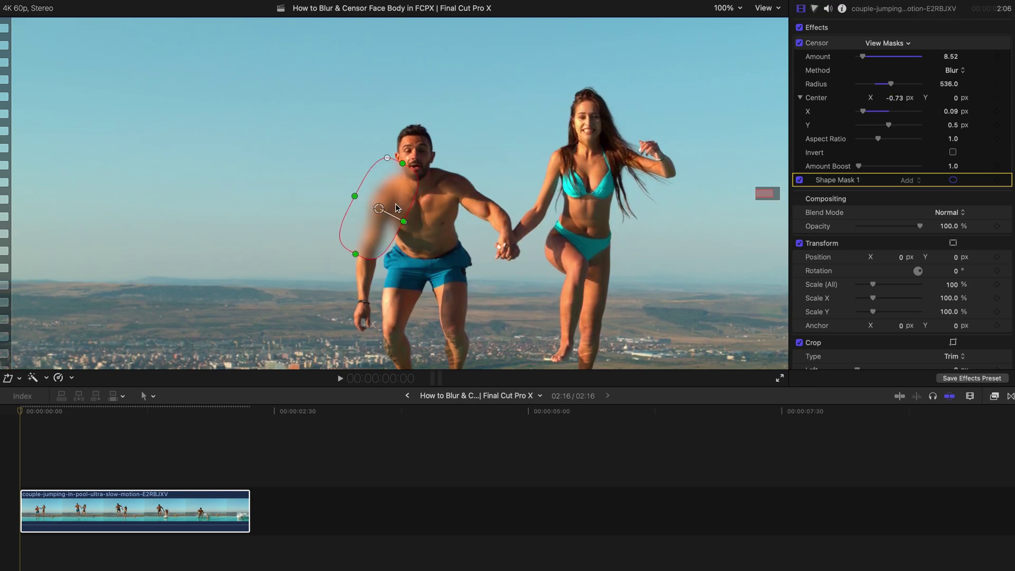
pyautogui.moveTo(370, 209)
pyautogui.mouseDown()
pyautogui.moveTo(353, 202)
pyautogui.moveTo(368, 205)
pyautogui.mouseUp()
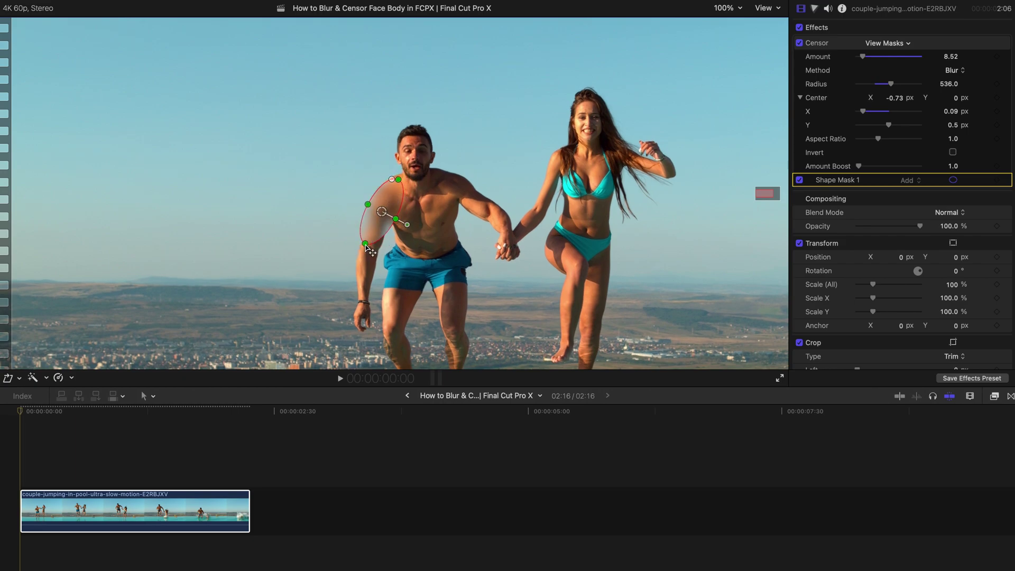
pyautogui.moveTo(368, 249); pyautogui.dragTo(410, 225)
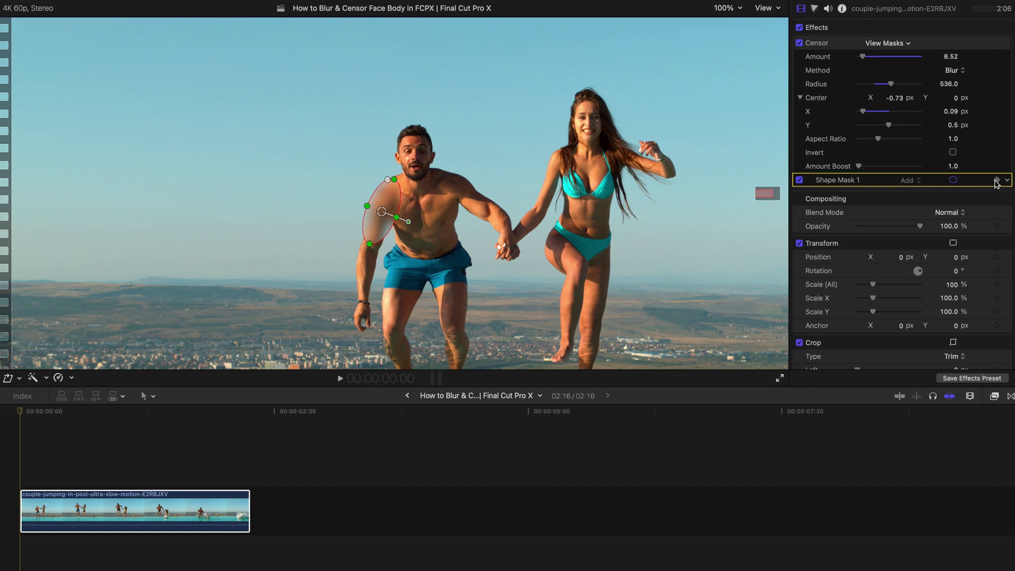
# - Set a Shape Mask 1 keyframe and move the mask up over the next frames to follow the shoulder
pyautogui.click(997, 181)
pyautogui.press('space')
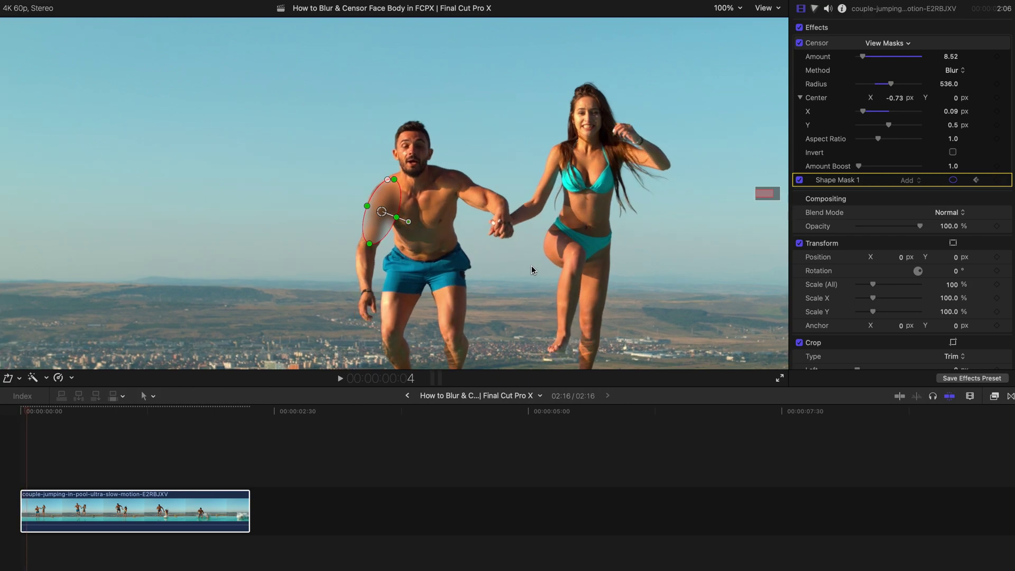
pyautogui.moveTo(395, 198); pyautogui.dragTo(392, 192)
pyautogui.press('Right')
pyautogui.press('Right')
pyautogui.press('Right')
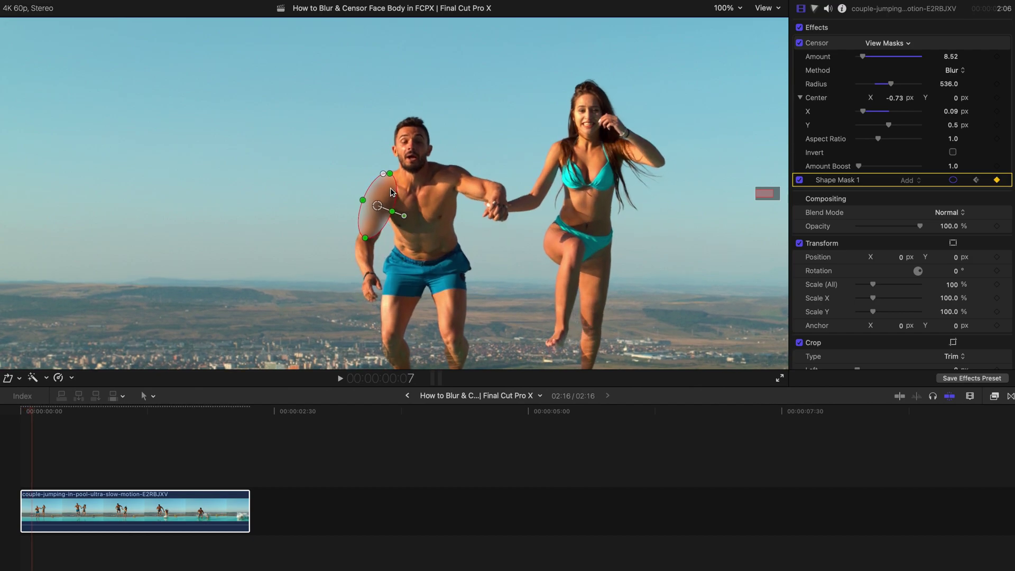
pyautogui.press('Right')
pyautogui.press('Right')
pyautogui.moveTo(392, 191); pyautogui.dragTo(389, 163)
# - Advance to around frame 17 and adjust the oval so it keeps covering the shoulder
pyautogui.press('Right')
pyautogui.press('Right')
pyautogui.press('Right')
pyautogui.press('Right')
pyautogui.press('Right')
pyautogui.press('Right')
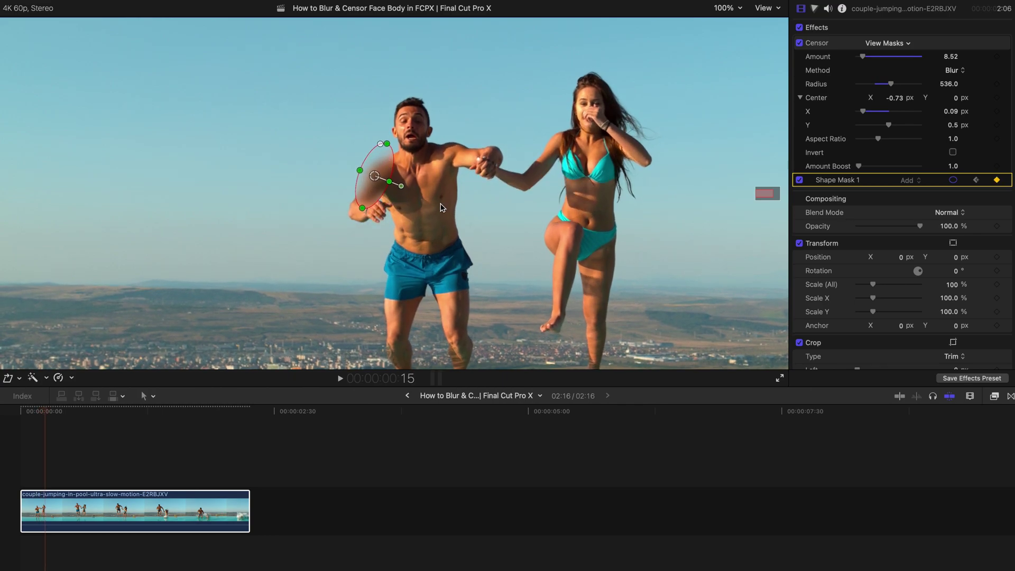
pyautogui.click(47, 411)
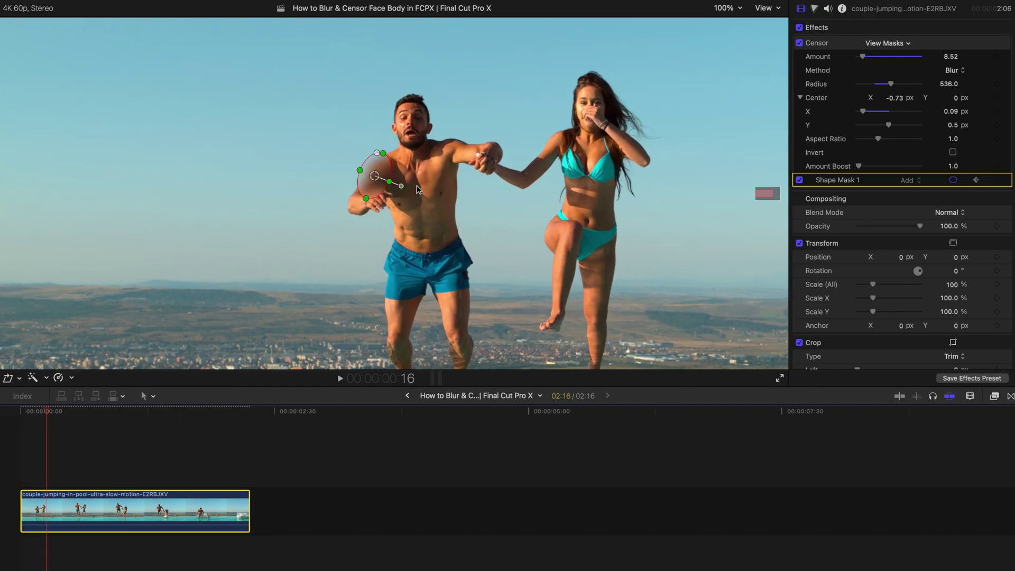
pyautogui.moveTo(45, 417); pyautogui.dragTo(44, 416)
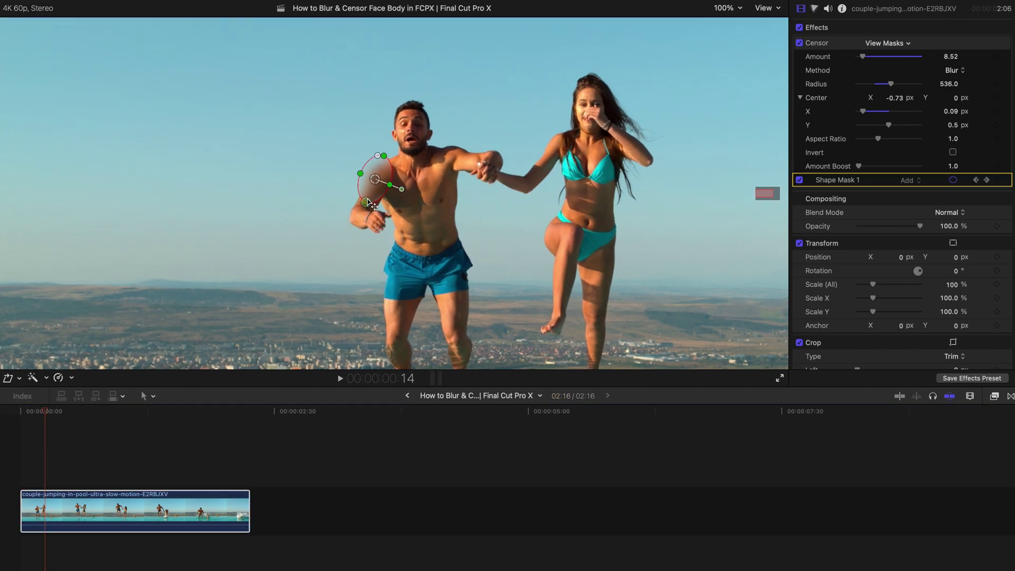
pyautogui.moveTo(367, 202); pyautogui.dragTo(370, 201)
pyautogui.hotkey('alt', "'")
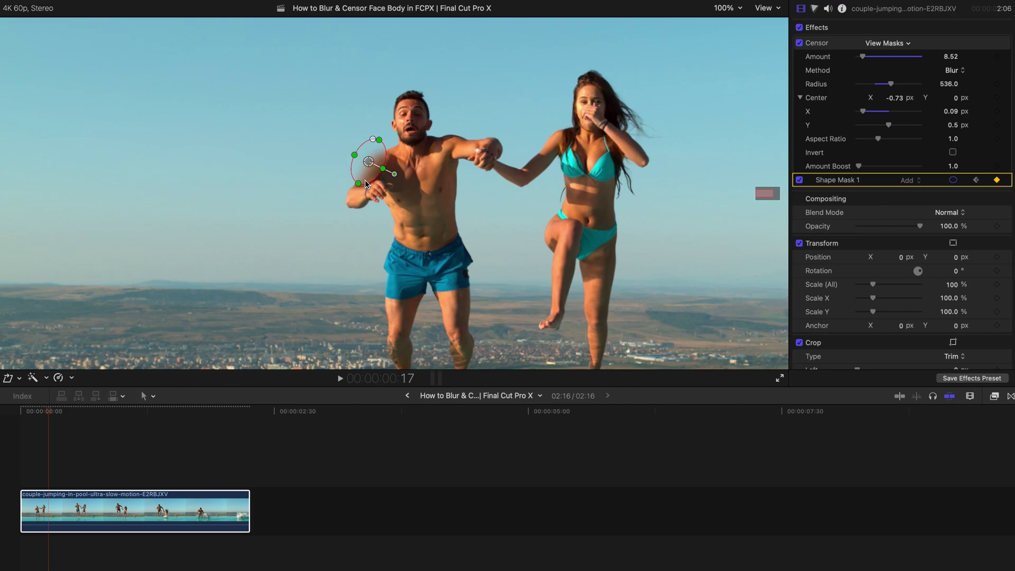
pyautogui.press('Right')
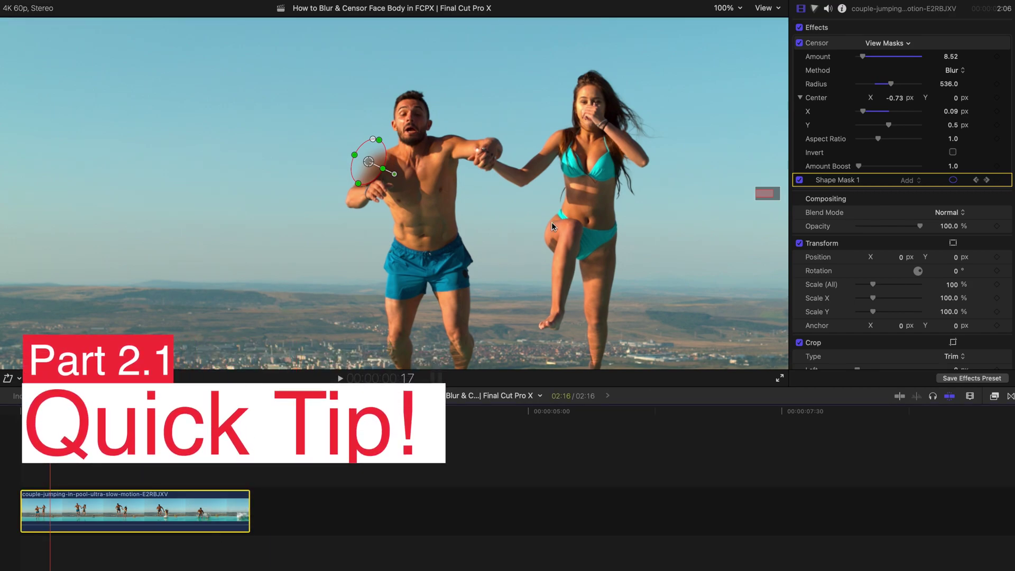
# - Add a Censor Amount keyframe a few frames before the jump
pyautogui.press('Right')
pyautogui.press('Right')
pyautogui.press('Right')
pyautogui.press('Right')
pyautogui.press('Right')
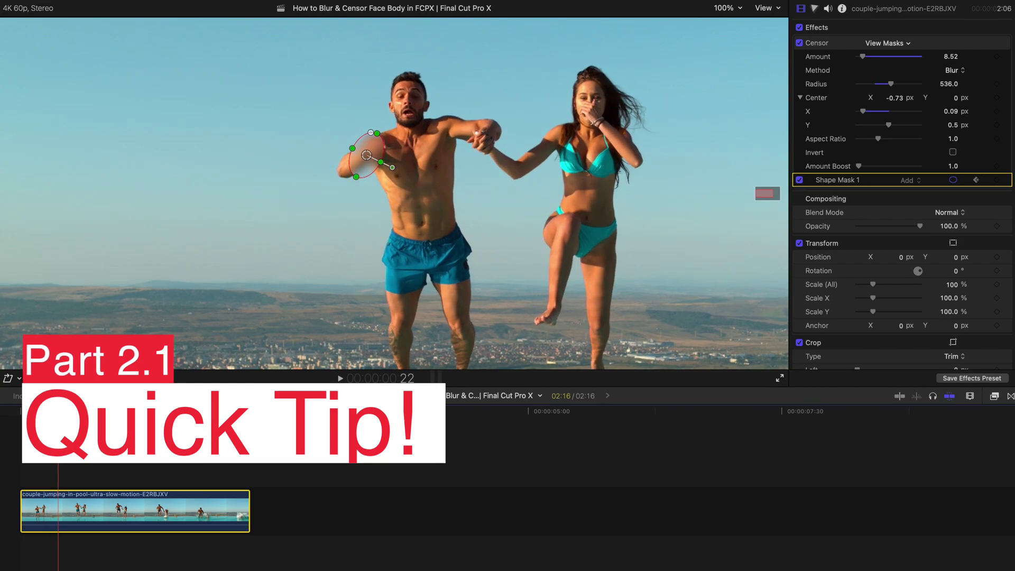
pyautogui.press('Left')
pyautogui.press('Left')
pyautogui.press('Left')
pyautogui.press('Left')
pyautogui.press('Left')
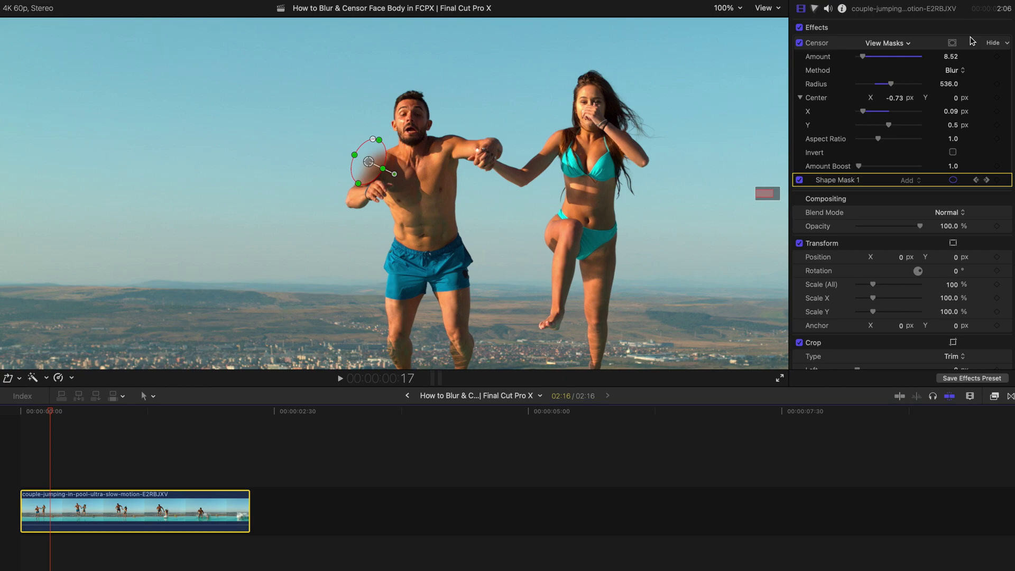
pyautogui.click(997, 57)
pyautogui.press('Right')
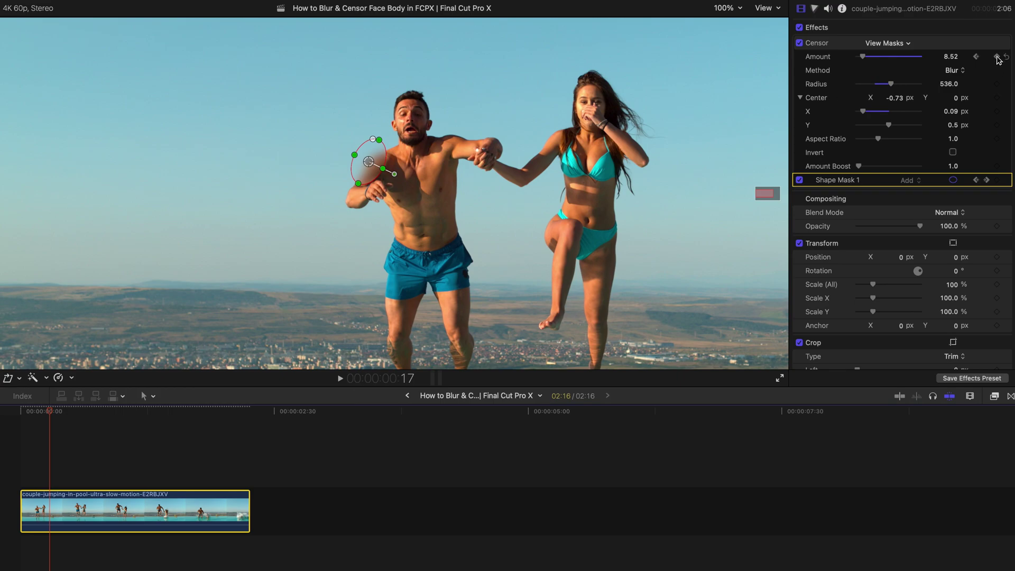
pyautogui.press('Left')
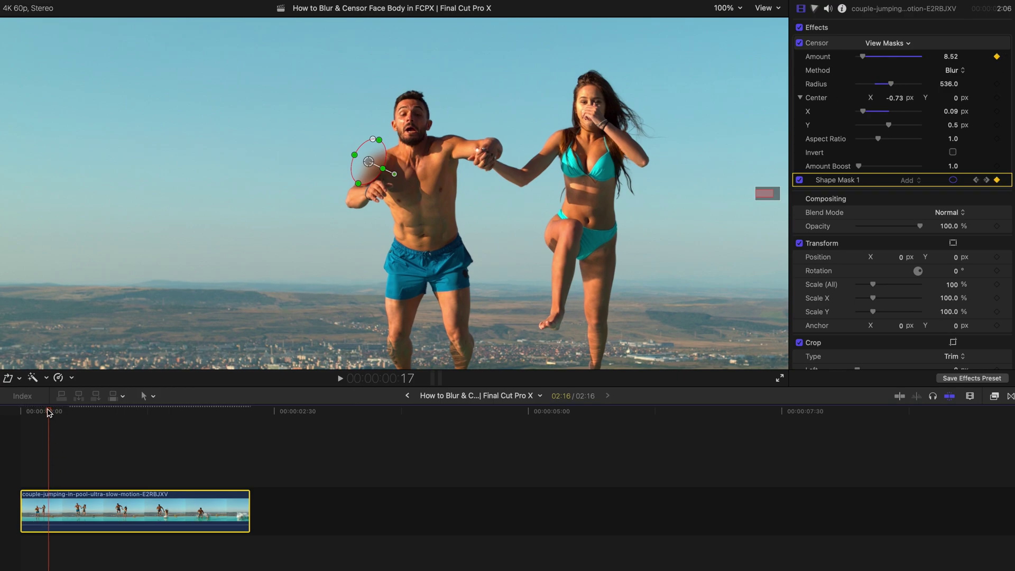
# - Drop the blur Amount to 0 mid-jump and add another Amount keyframe
pyautogui.moveTo(48, 412); pyautogui.dragTo(61, 413)
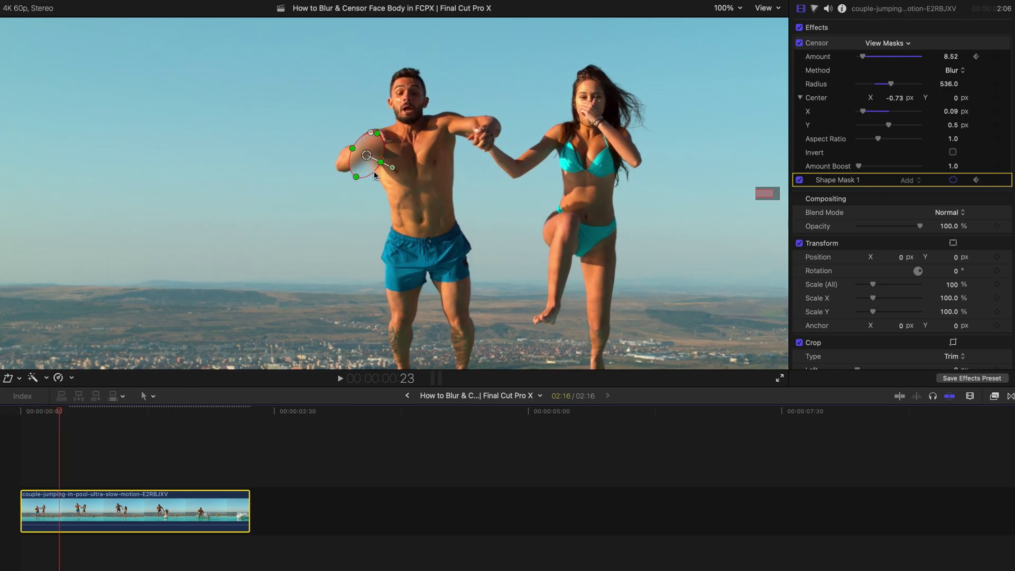
pyautogui.moveTo(864, 56); pyautogui.dragTo(857, 56)
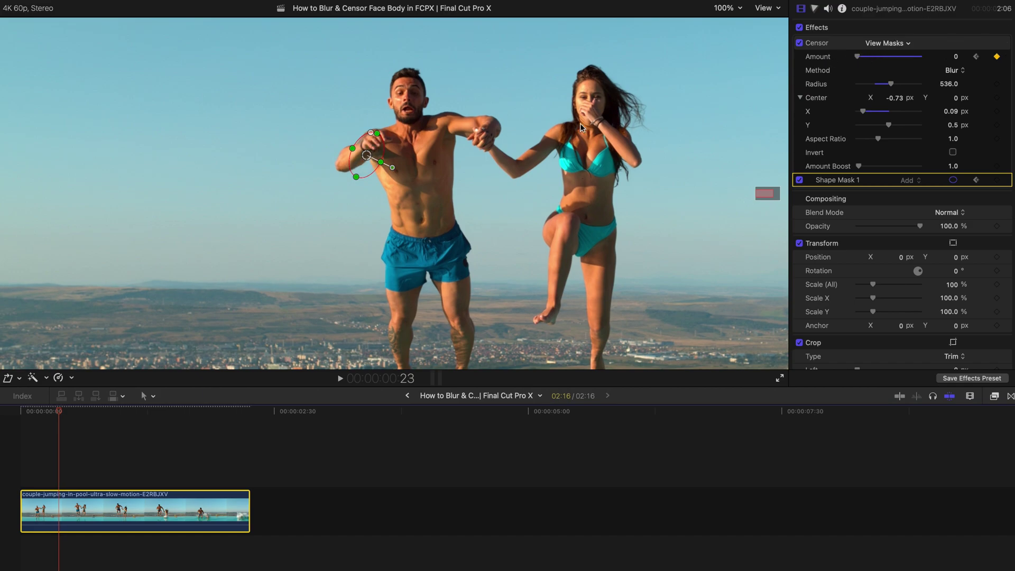
pyautogui.moveTo(61, 412); pyautogui.dragTo(92, 417)
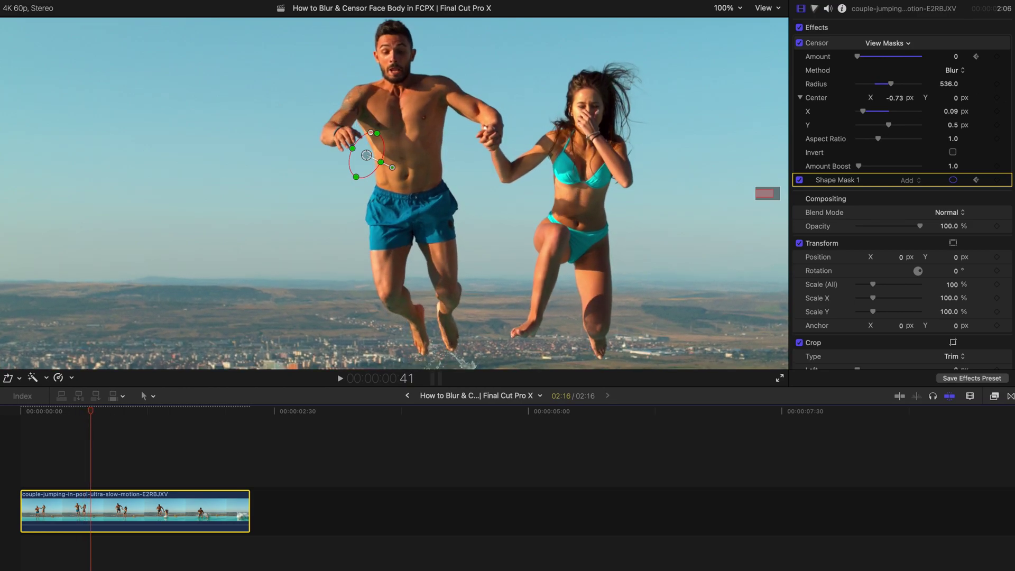
pyautogui.click(956, 56)
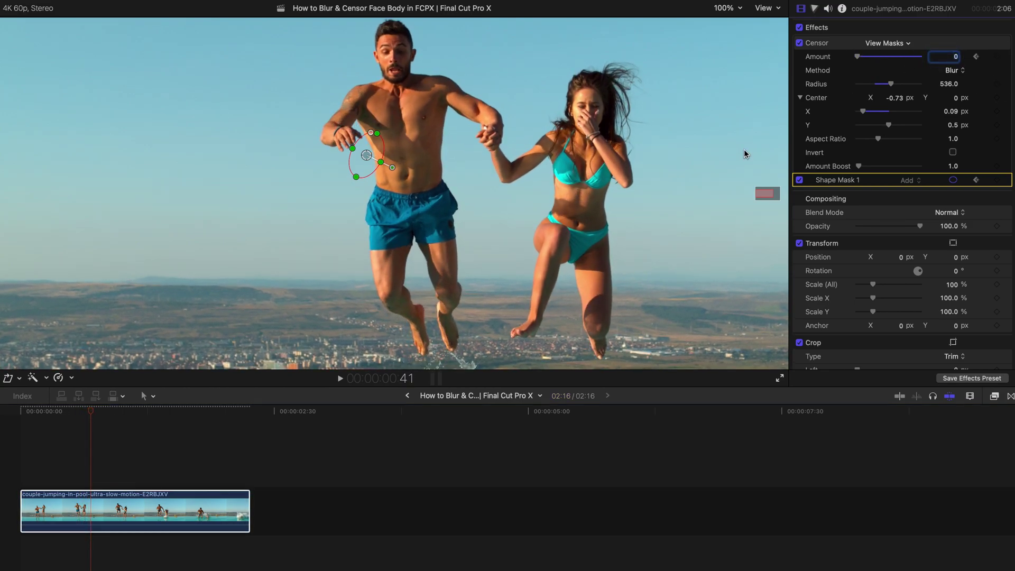
pyautogui.moveTo(90, 415); pyautogui.dragTo(78, 410)
pyautogui.click(997, 57)
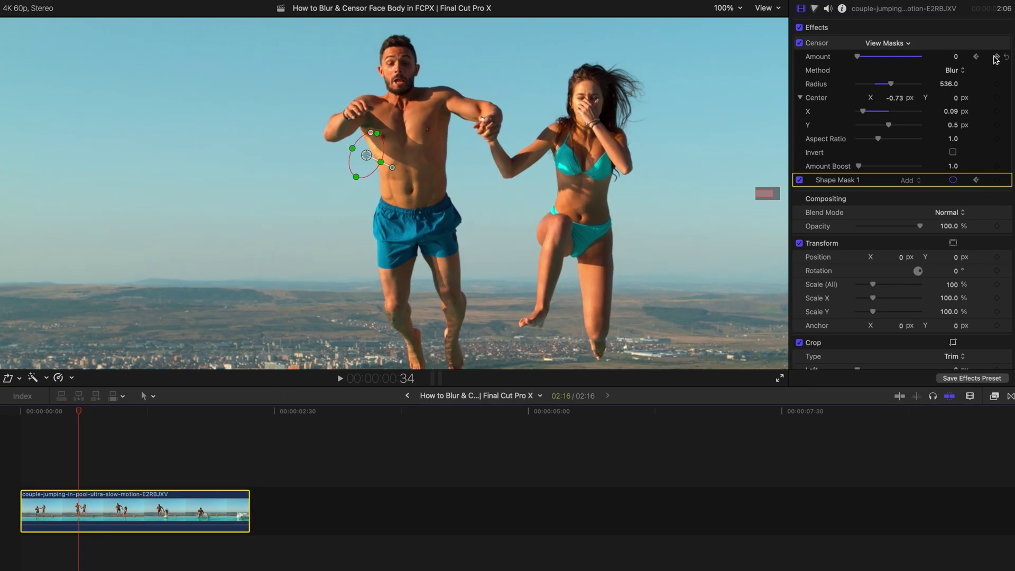
# - Restore the Amount to 8.0 a few frames later and move the mask onto the man's shoulder
pyautogui.moveTo(77, 410); pyautogui.dragTo(87, 411)
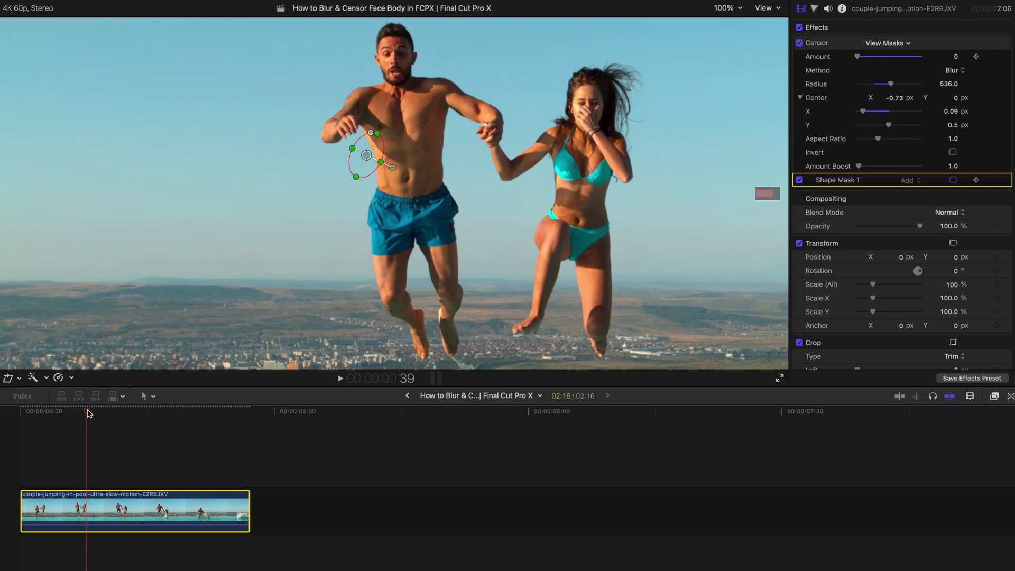
pyautogui.click(956, 60)
pyautogui.press('Return')
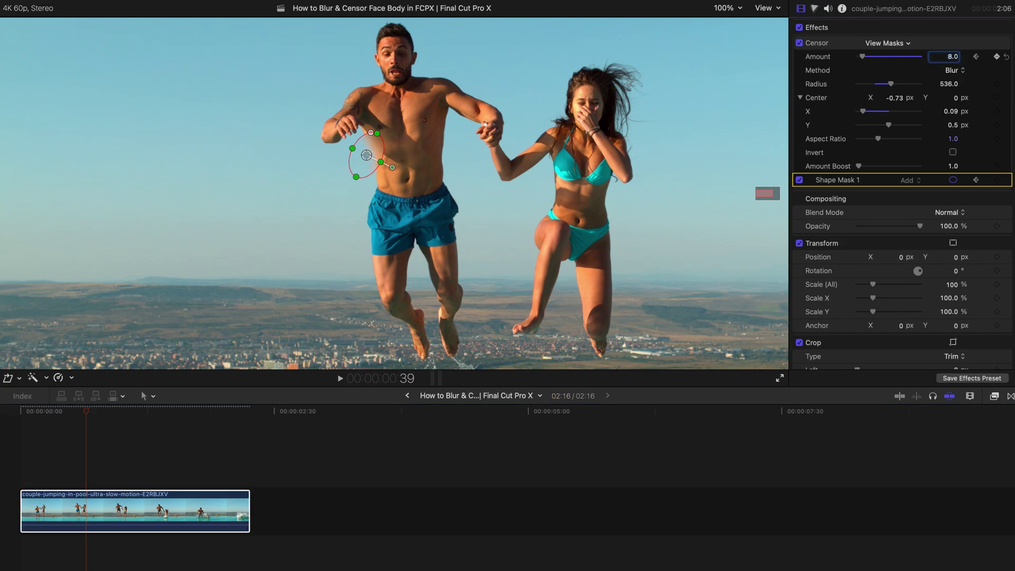
pyautogui.moveTo(367, 155); pyautogui.dragTo(360, 99)
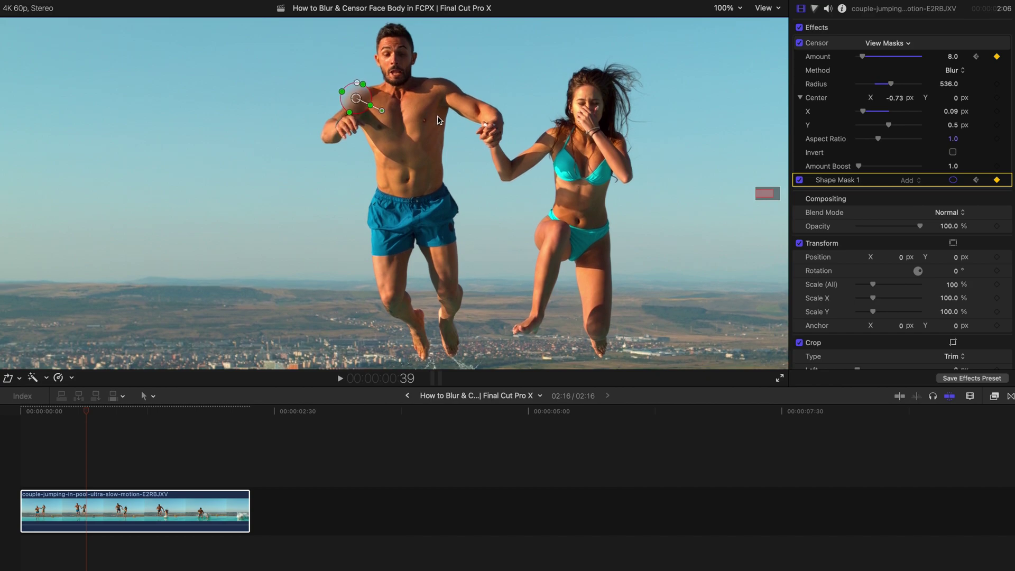
pyautogui.press('Home')
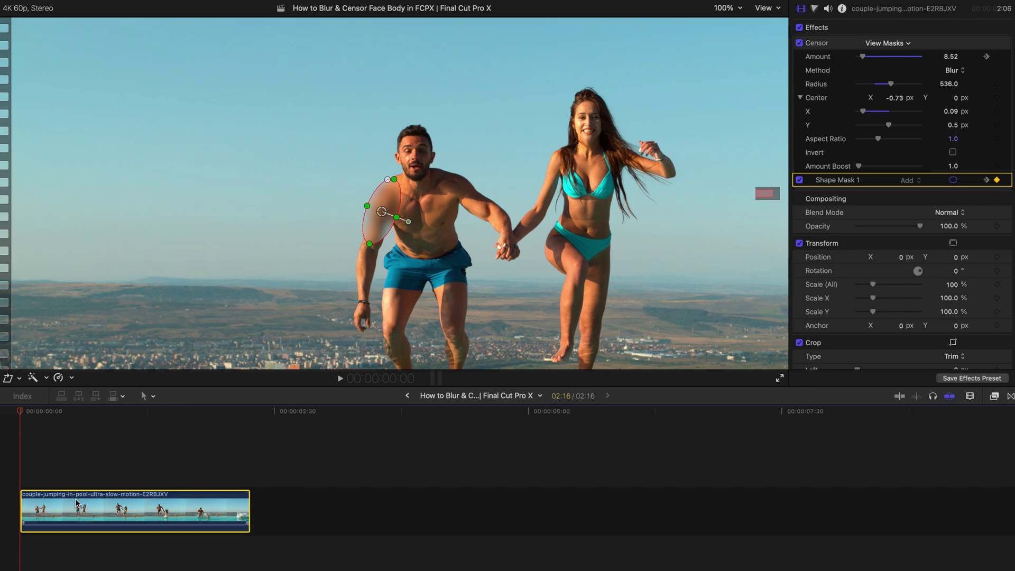
# - Open Paste Attributes (Shift-Command-V) to choose the Censor effect with Stretch to Fit timing
pyautogui.press('super+shift+v')
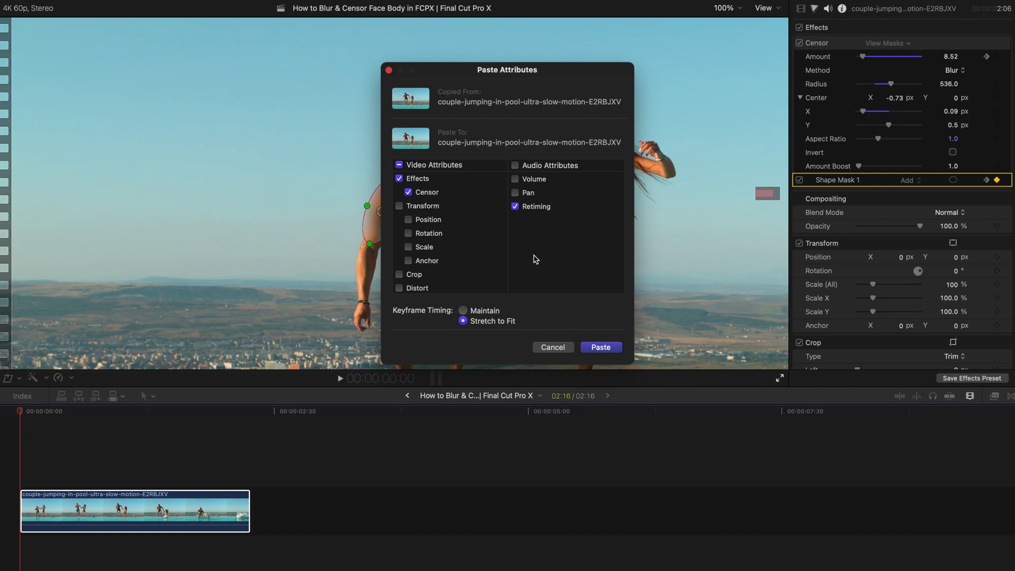
# - Untick Retiming in Paste Attributes, leaving only Effects > Censor selected
pyautogui.scroll(-3, 442, 251)
pyautogui.scroll(3, 442, 250)
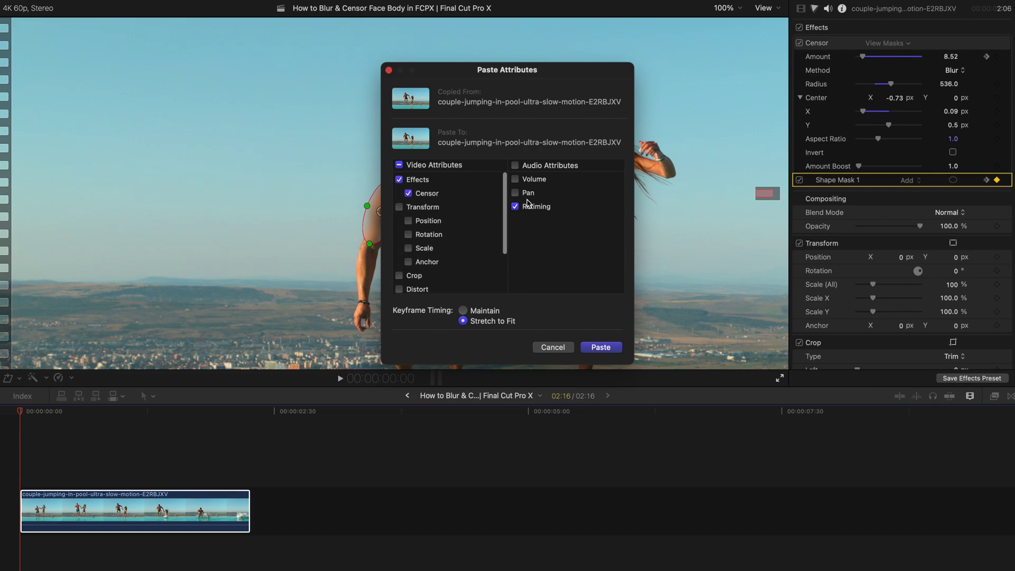
pyautogui.click(517, 207)
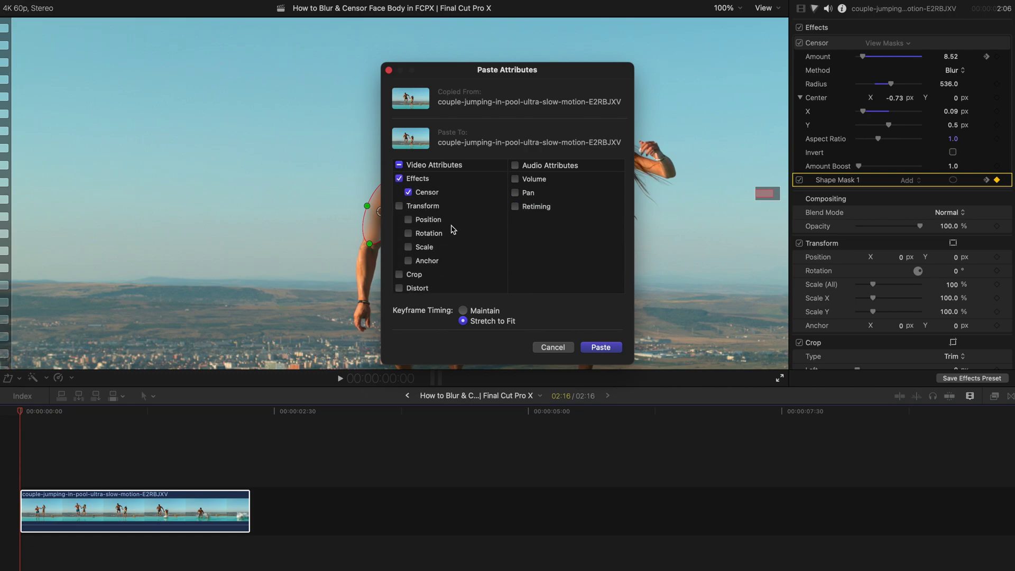
pyautogui.scroll(-4, 447, 248)
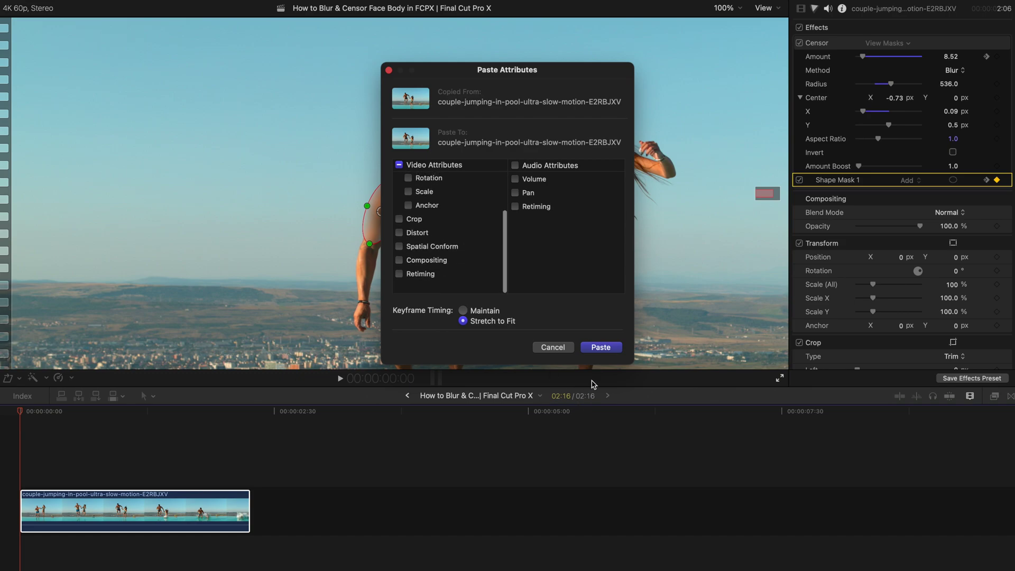
# - Paste the Censor, then move the first Censor's oval mask onto the man's face at Center X 0.38
pyautogui.click(600, 348)
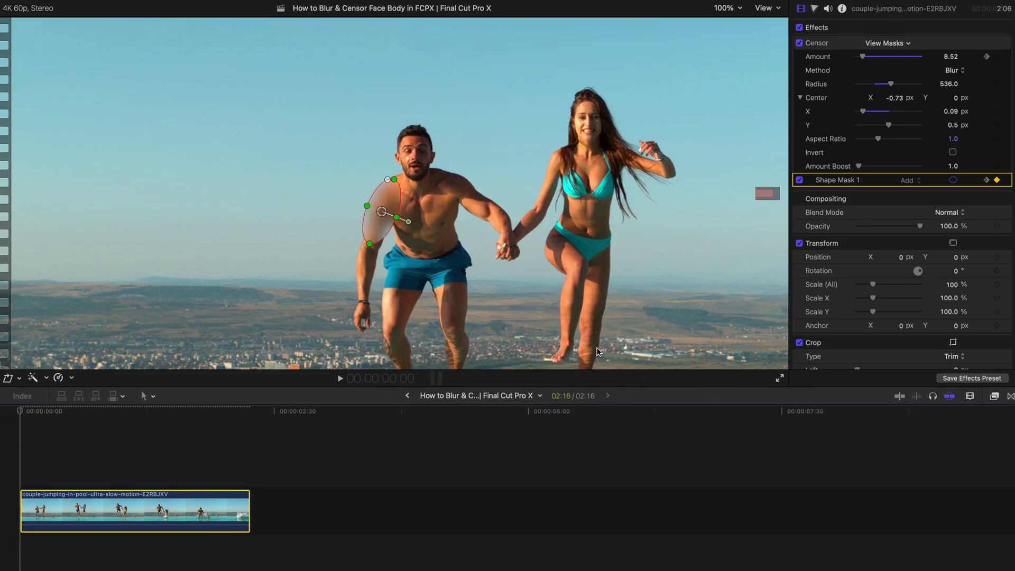
pyautogui.click(838, 42)
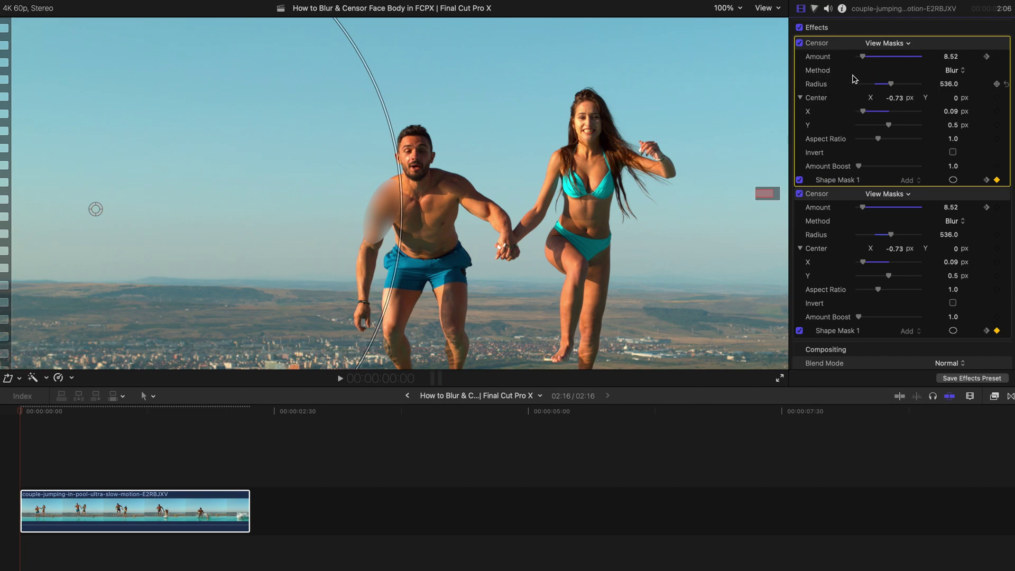
pyautogui.click(822, 181)
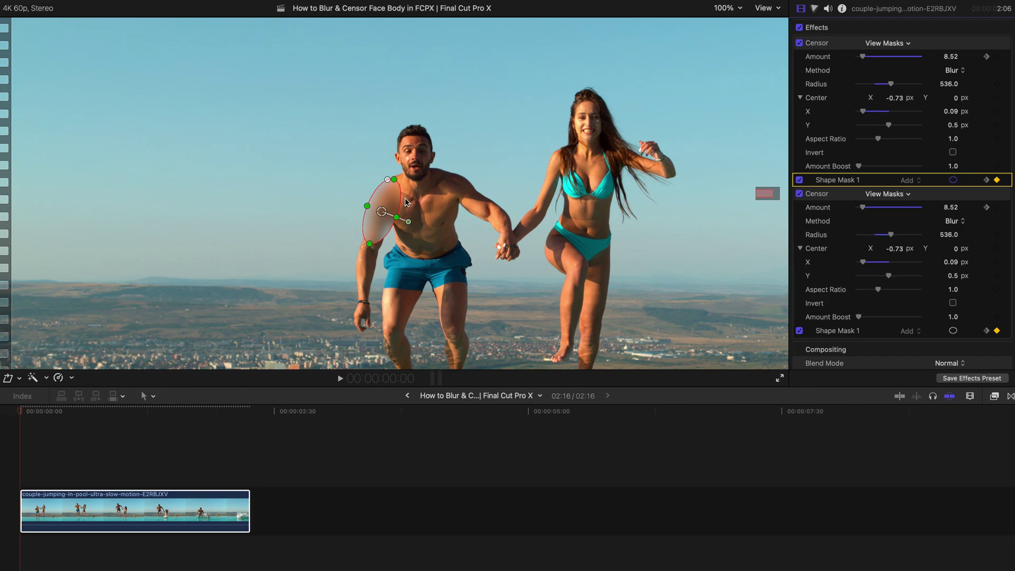
pyautogui.moveTo(389, 196); pyautogui.dragTo(418, 137)
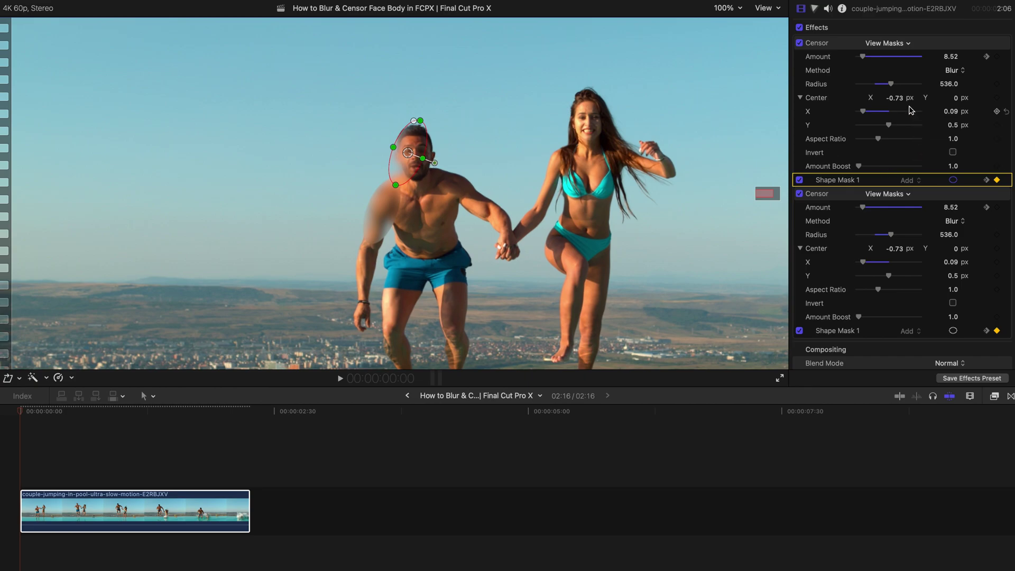
pyautogui.moveTo(902, 98); pyautogui.dragTo(894, 99)
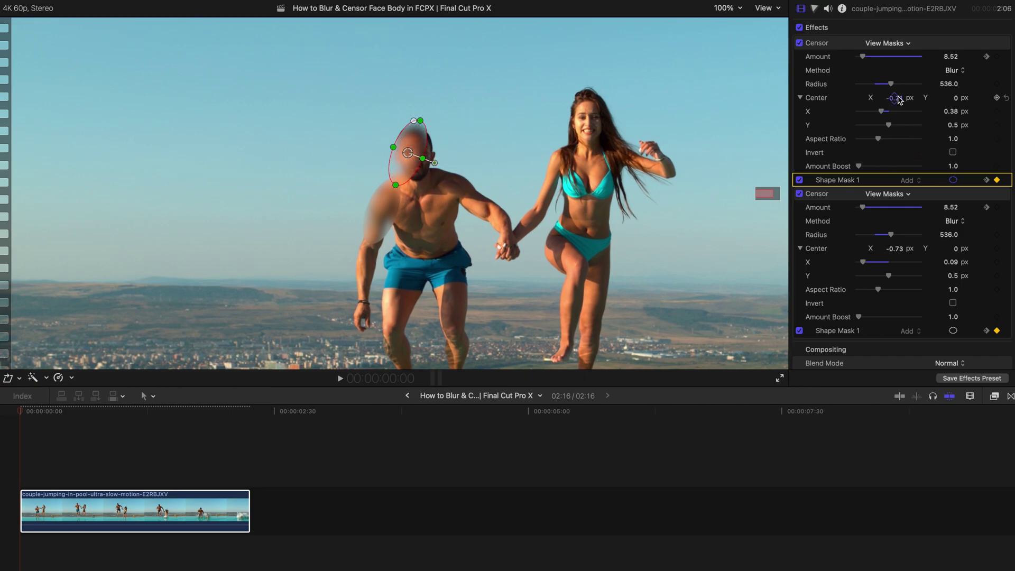
# - Switch the face censor to Rectangle at Amount 100, reshaped into a thin bar over the eyes
pyautogui.click(964, 71)
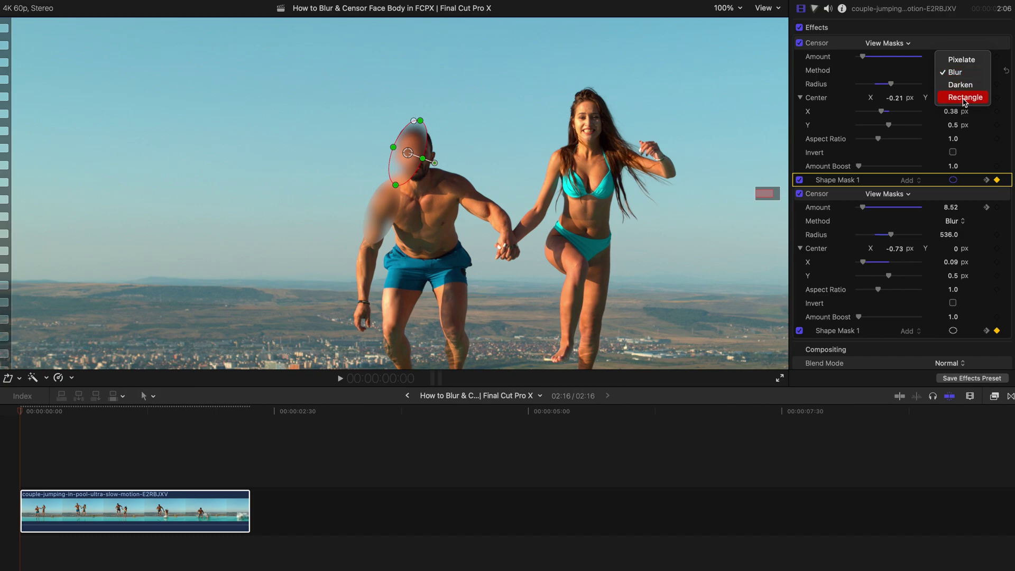
pyautogui.click(963, 97)
pyautogui.moveTo(863, 57); pyautogui.dragTo(920, 57)
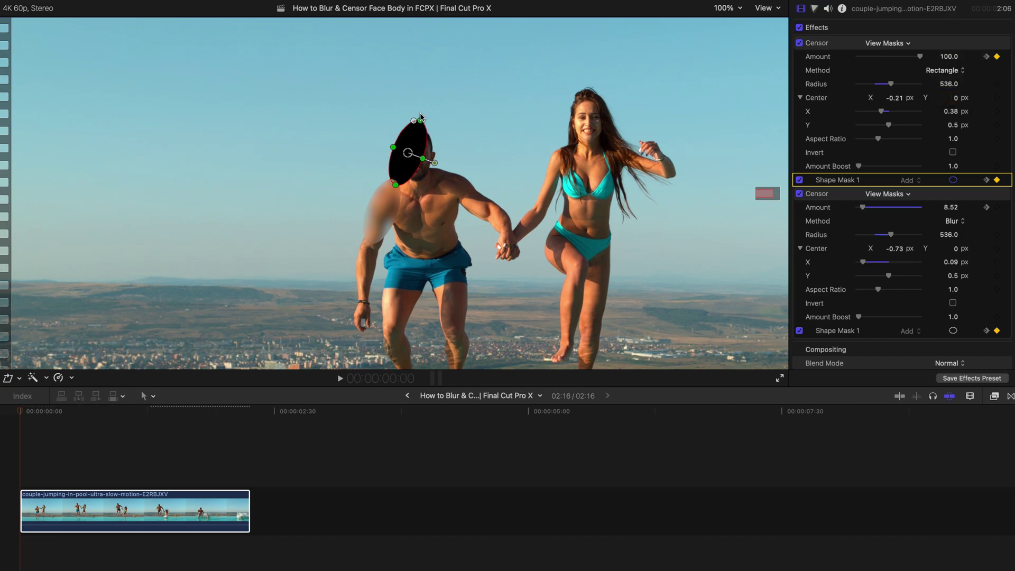
pyautogui.moveTo(394, 147); pyautogui.dragTo(449, 122)
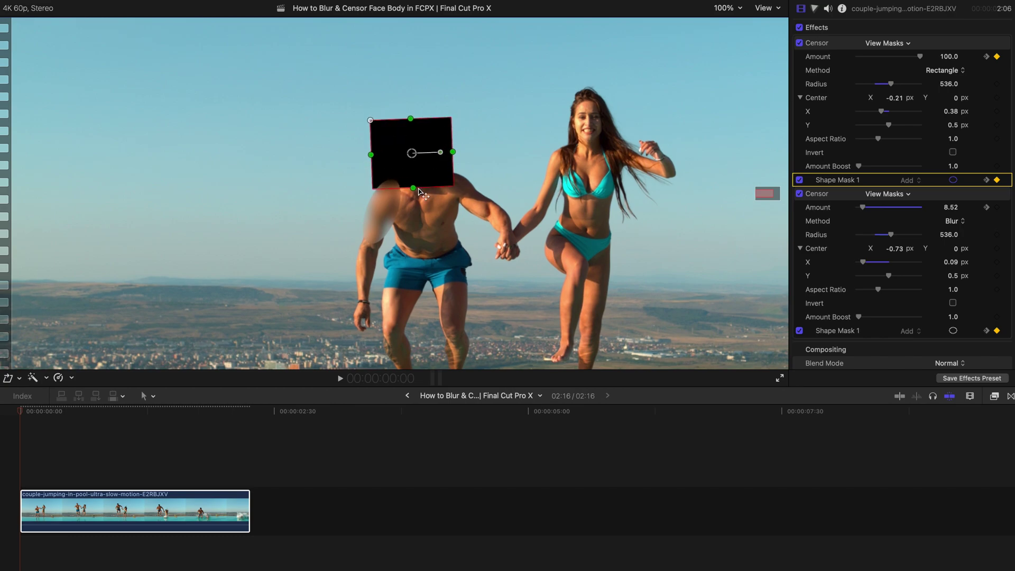
pyautogui.moveTo(419, 189); pyautogui.dragTo(423, 152)
# - Fit the whole frame in the viewer with Shift-Z
pyautogui.hotkey('shift', 'z')
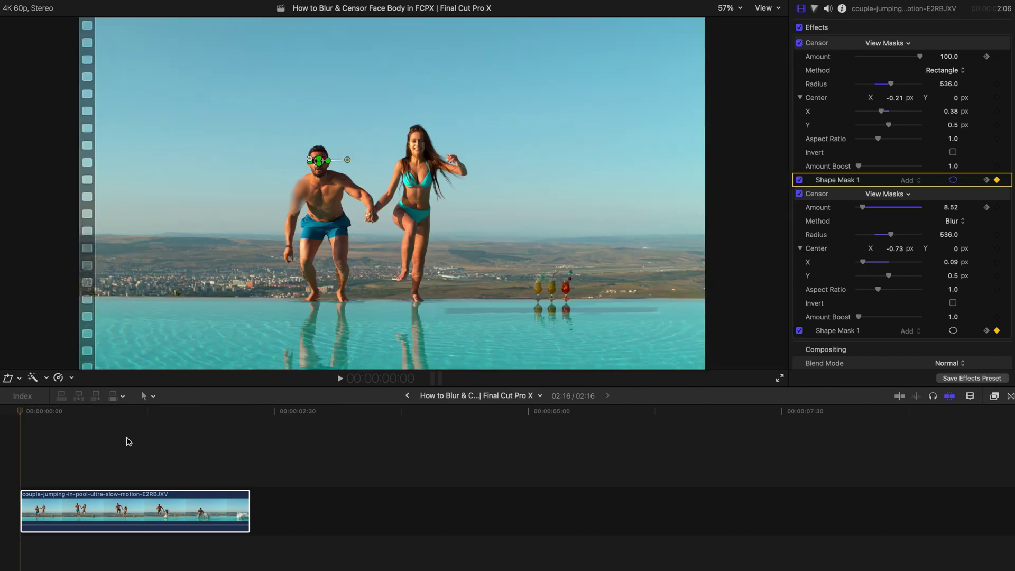